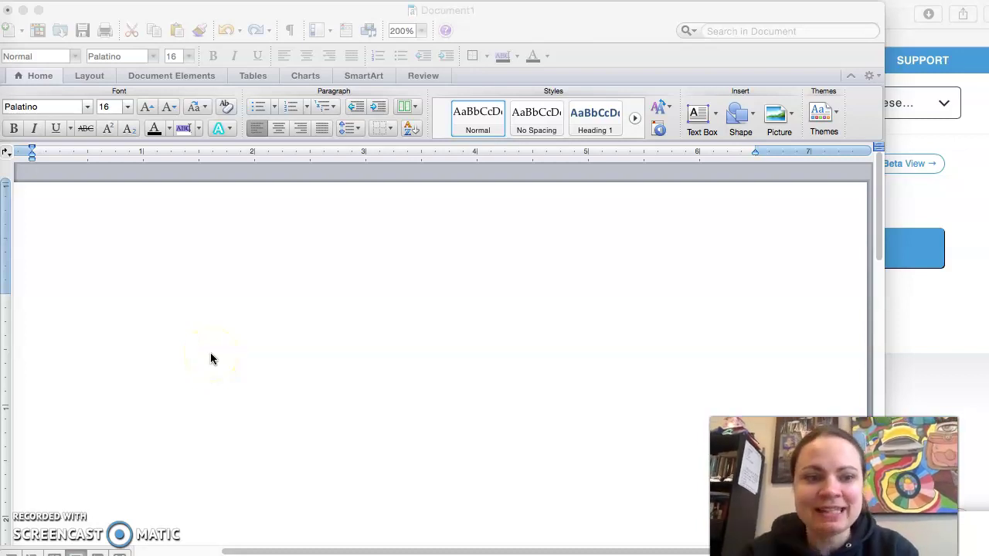
Activate the blank Document1 window so the insertion point is ready for typing.
left_click(143, 273)
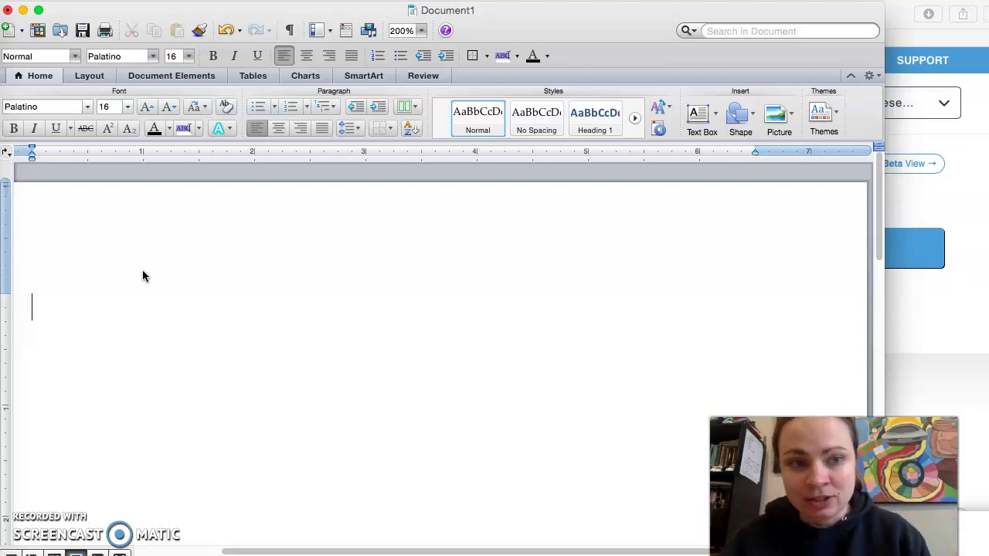
Type the heading 'How to write your "Place of Great Importance Essay"' and a 'Sensory Organization' line below it.
type("How to write your ")
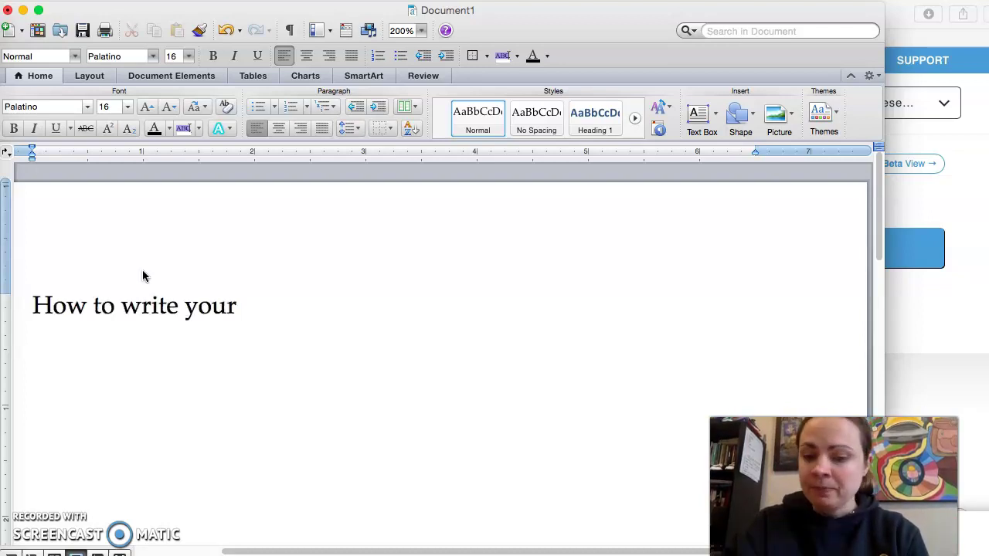
type("Pla")
key("BackSpace")
key("BackSpace")
key("BackSpace")
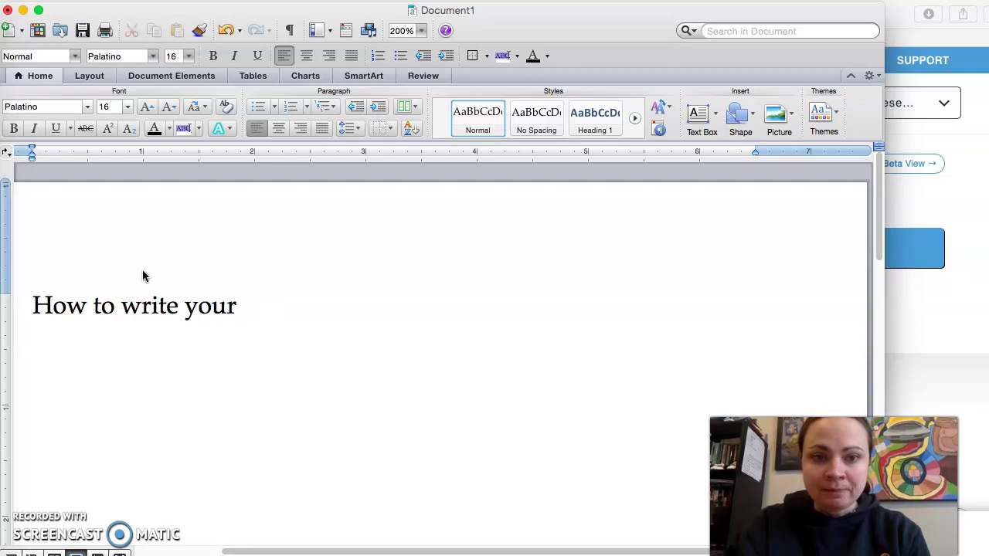
type("\"Place of Gre")
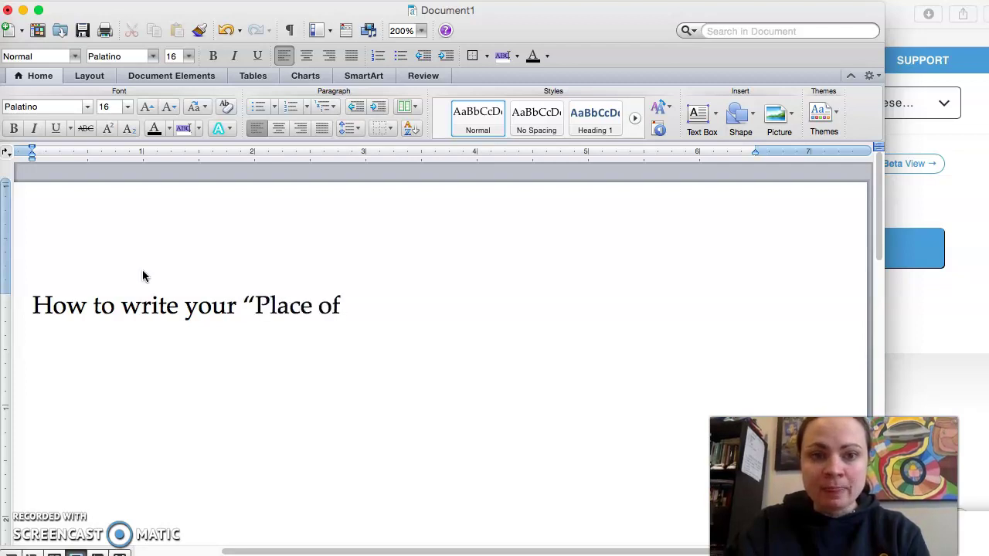
type("at Import")
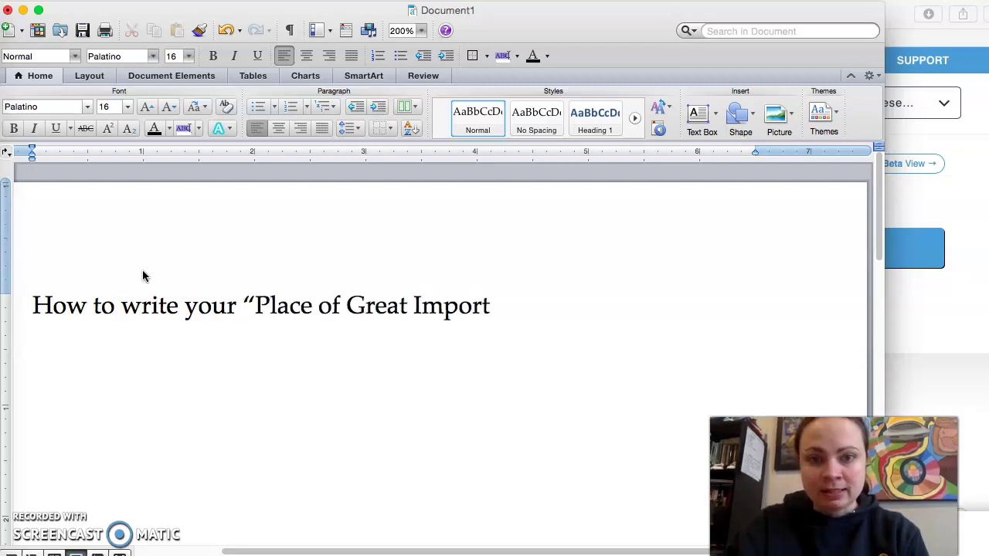
type("ance Essay\"")
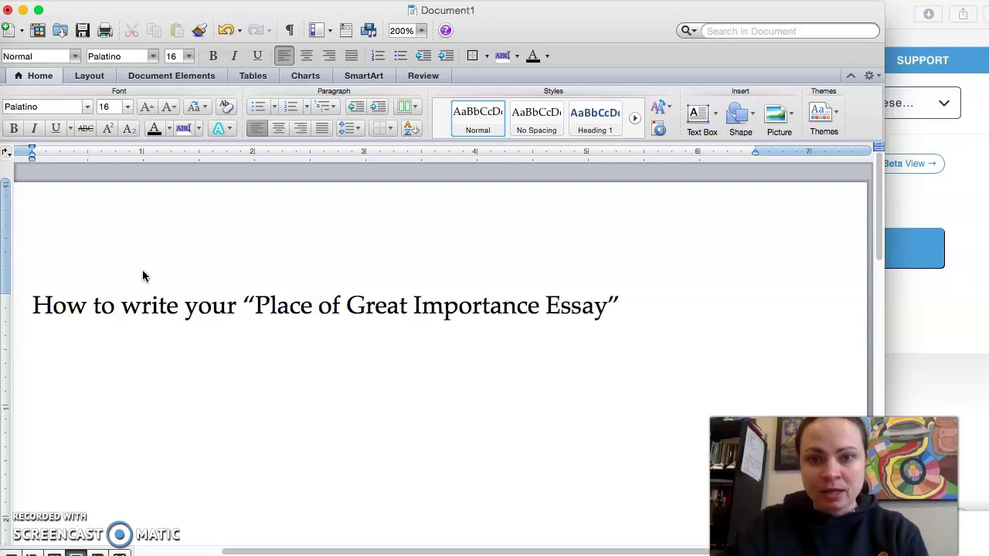
key("Return")
type("Sens")
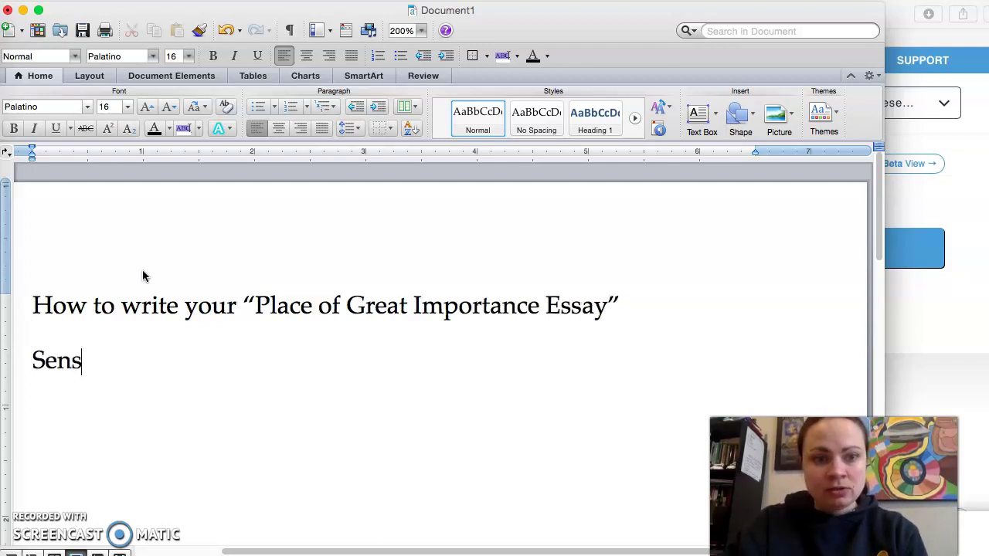
type("ory Organiz")
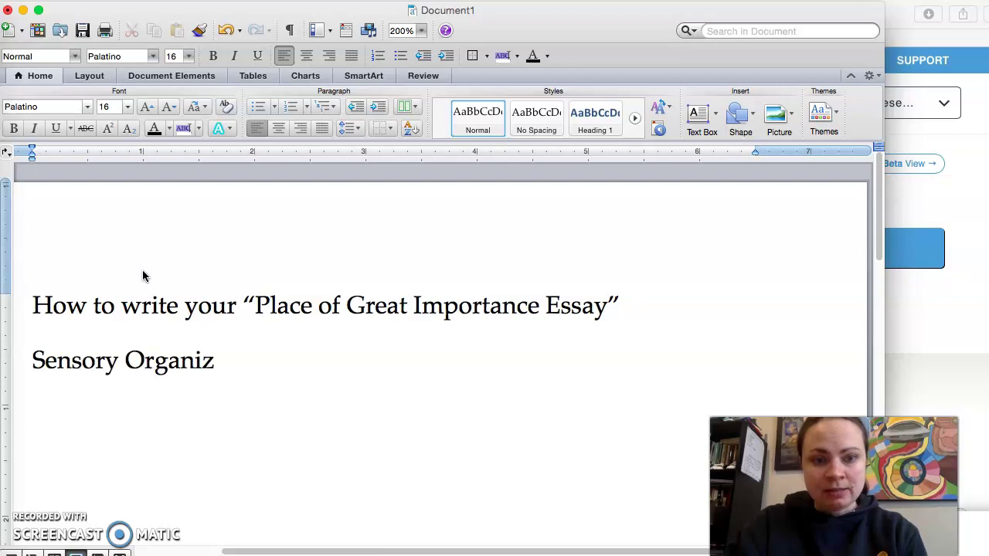
type("ation")
key("Return")
key("Return")
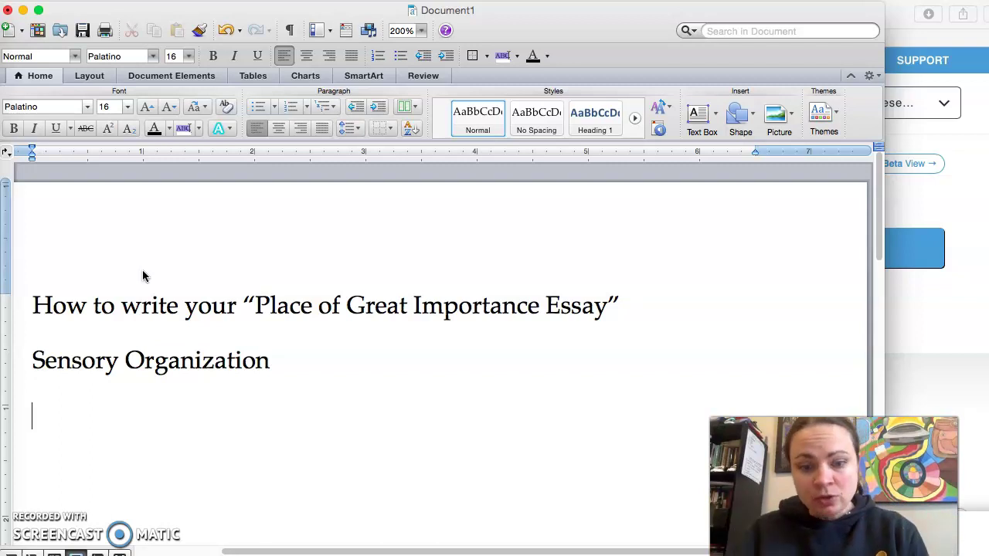
Type the numbered items 1. See, 2. Touch and 3. Taste under Sensory Organization.
type("1.")
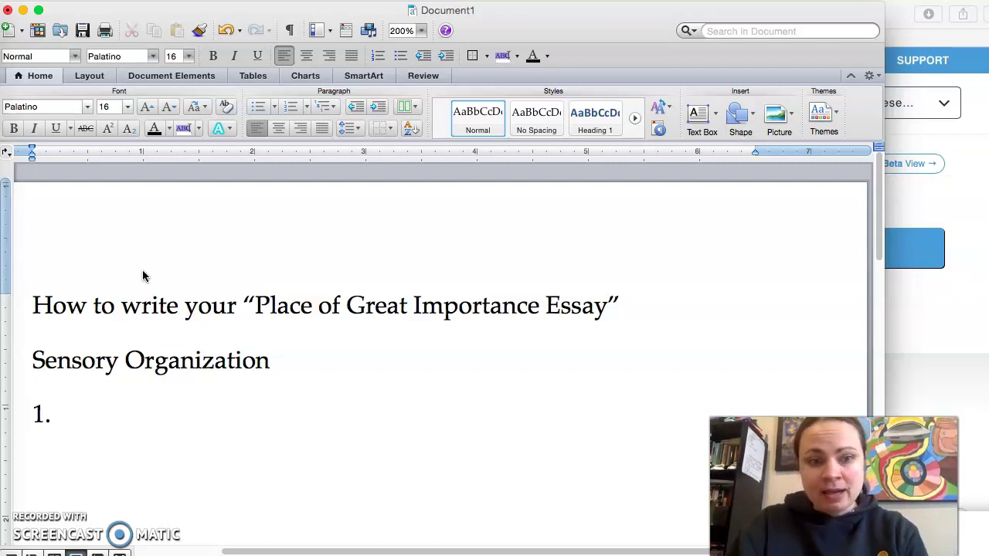
type(" See ")
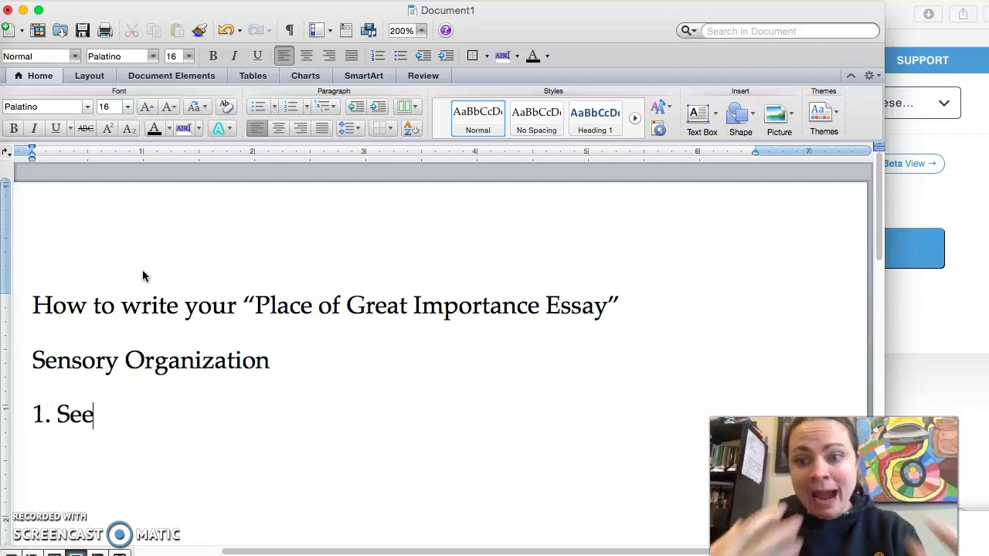
type("2. You")
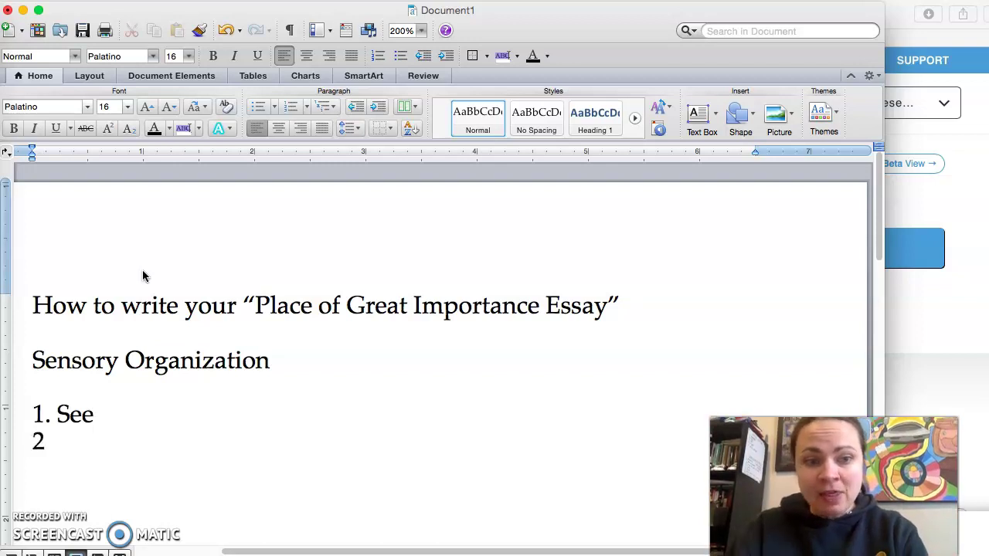
key("BackSpace")
key("BackSpace")
key("BackSpace")
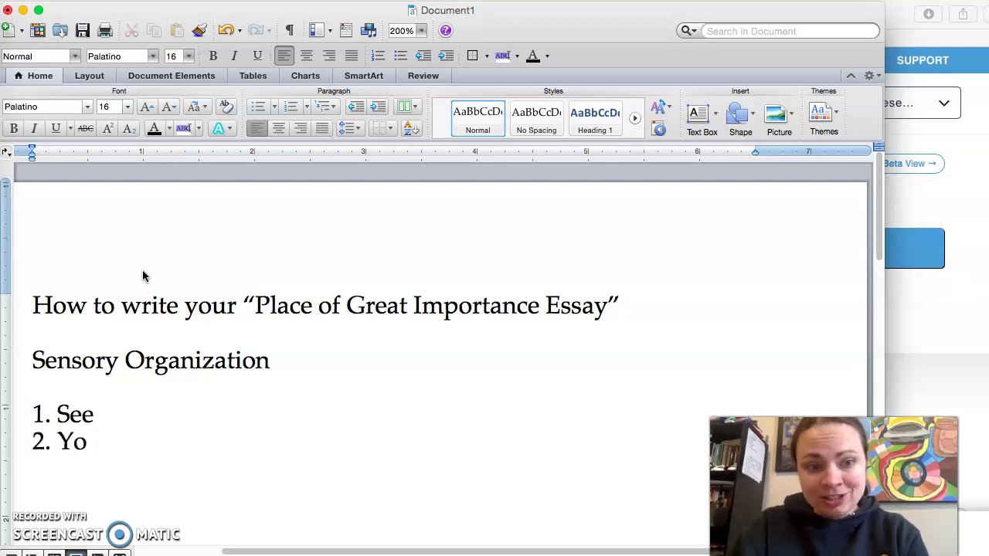
type("T")
type("ouc")
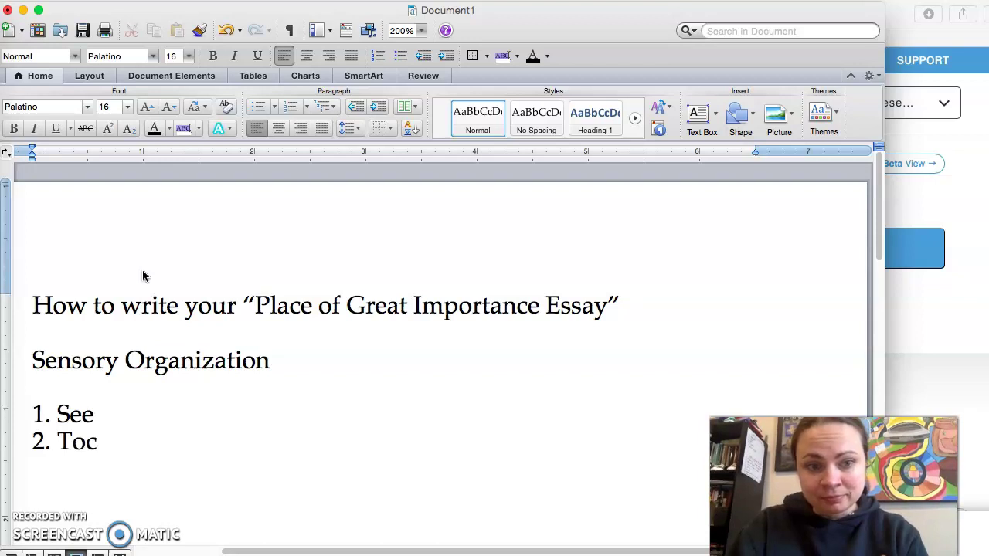
key("BackSpace")
type("uch")
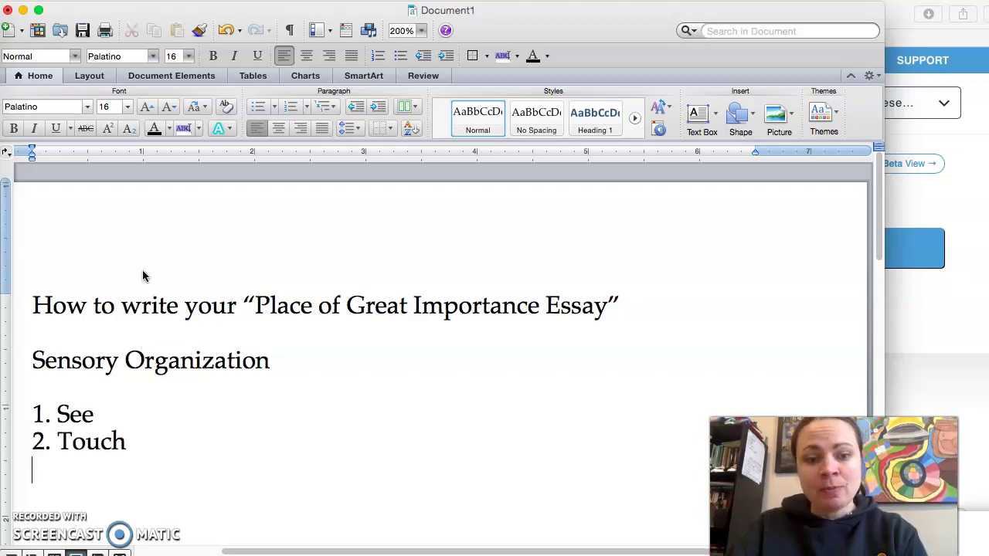
type("3/")
key("BackSpace")
type(". ")
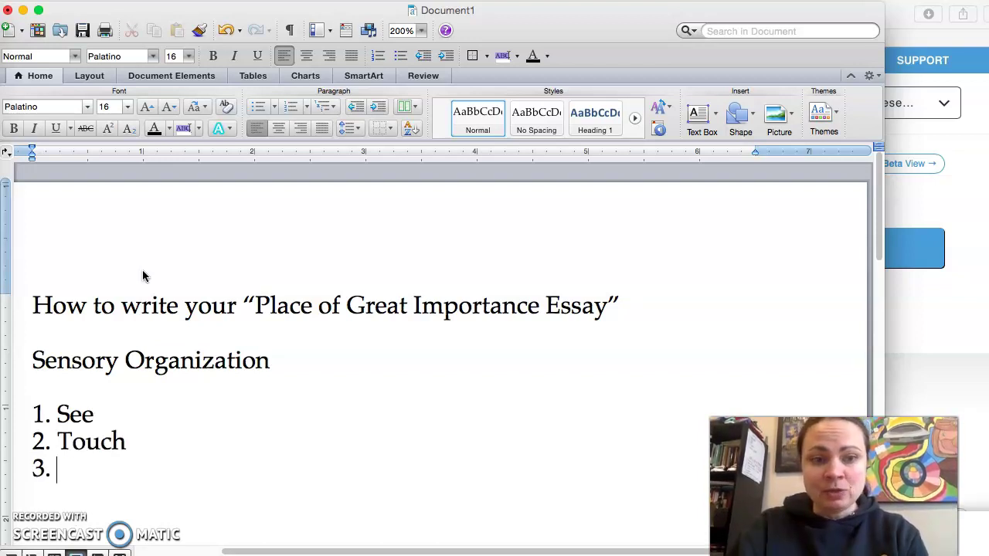
type("Taste")
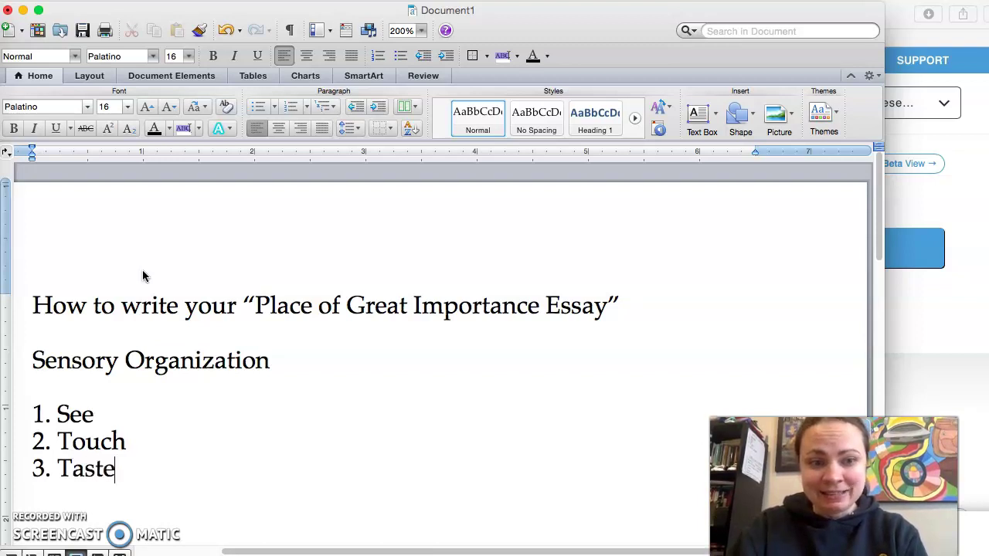
Add items 4. Hear, 5. Smell and 6. Intuition to the sensory list.
key("Return")
type("4/")
key("BackSpace")
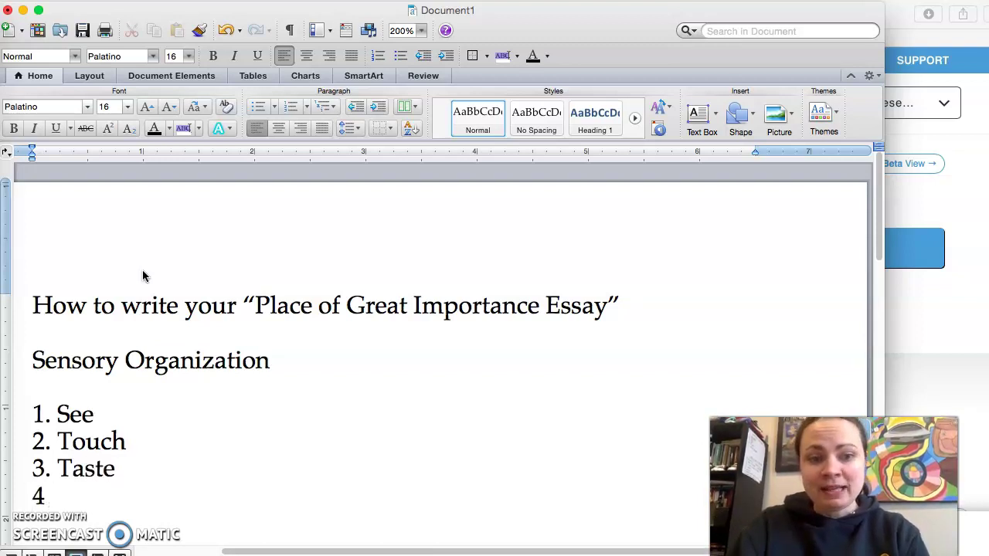
type(". Hear")
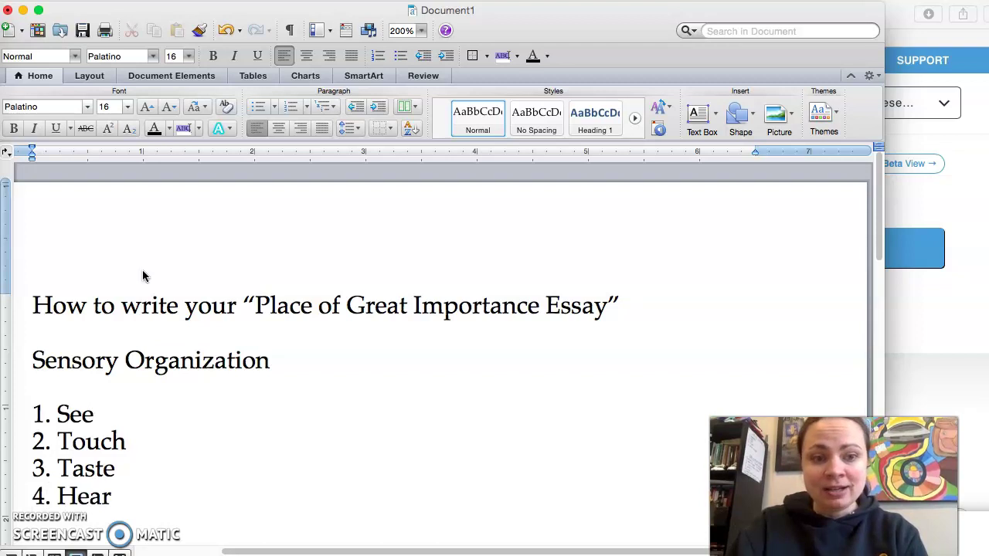
key("Return")
type("5. Smell")
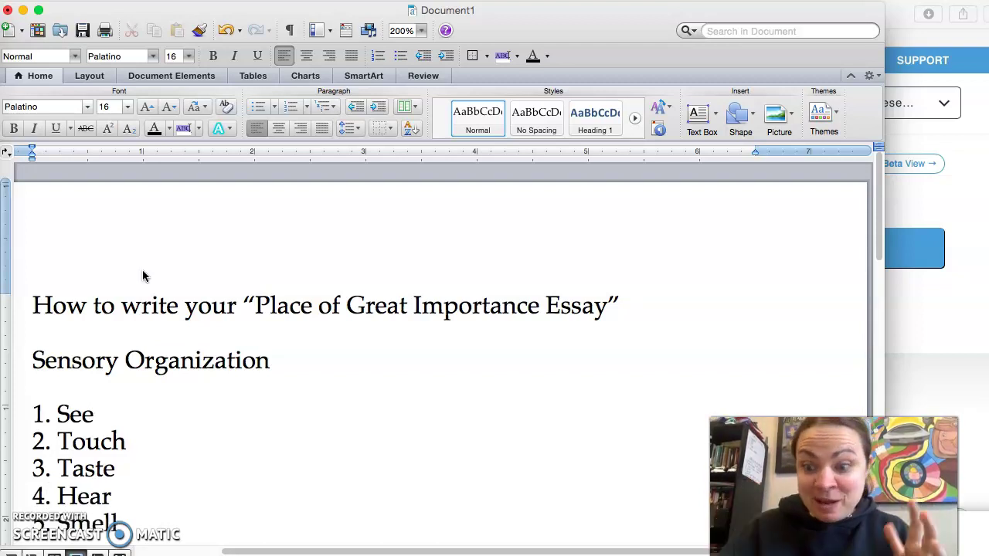
scroll(143, 276, "down", 2)
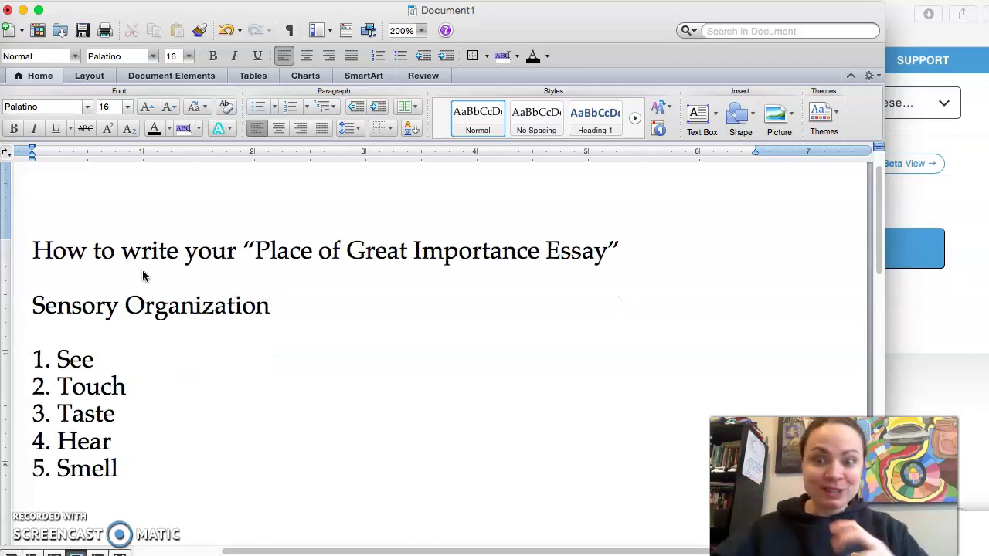
key("Return")
type("6")
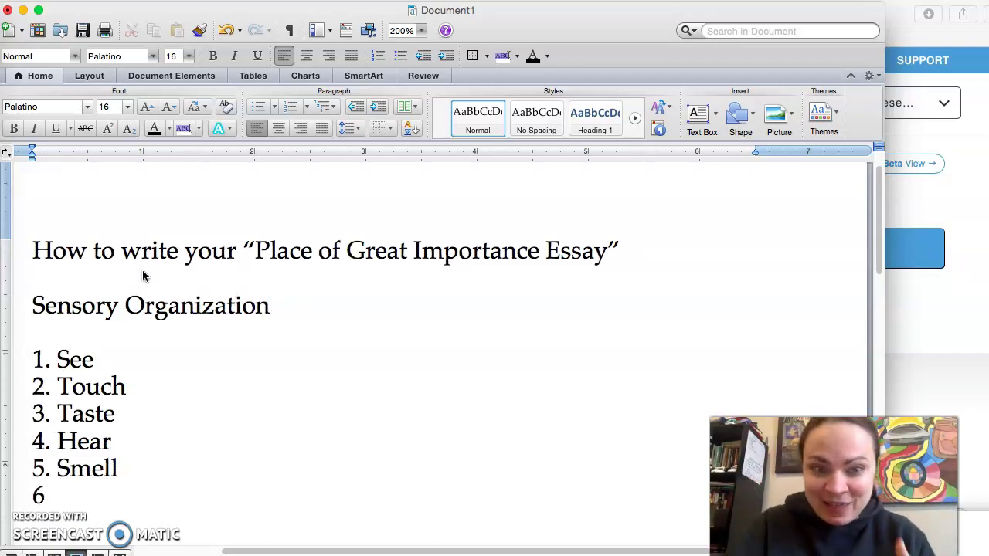
type(". ")
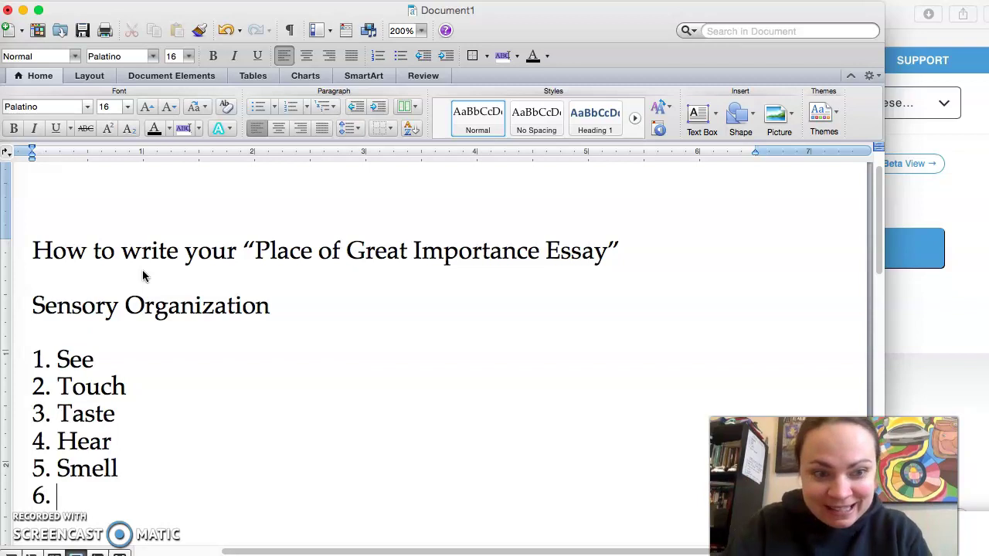
type("Ins")
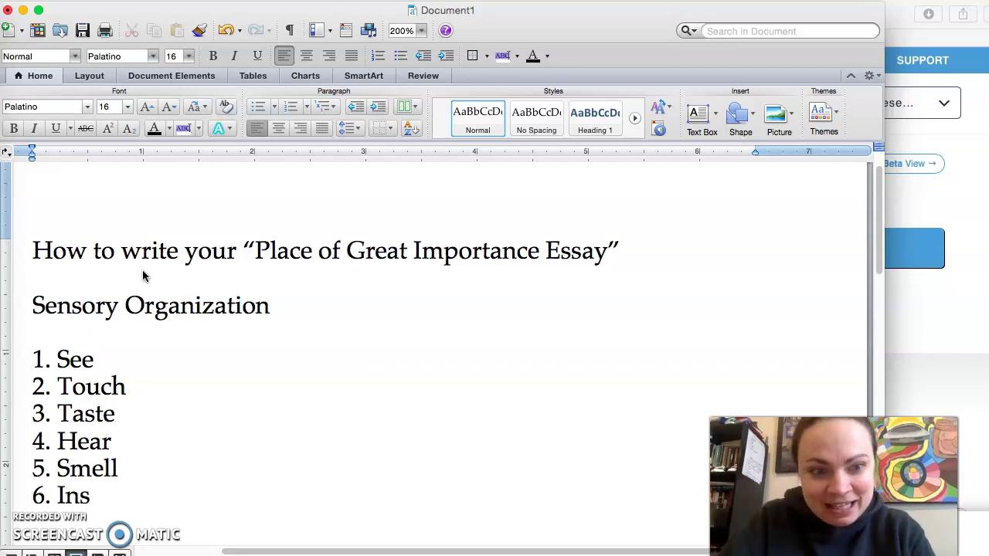
key("BackSpace")
type("tuition")
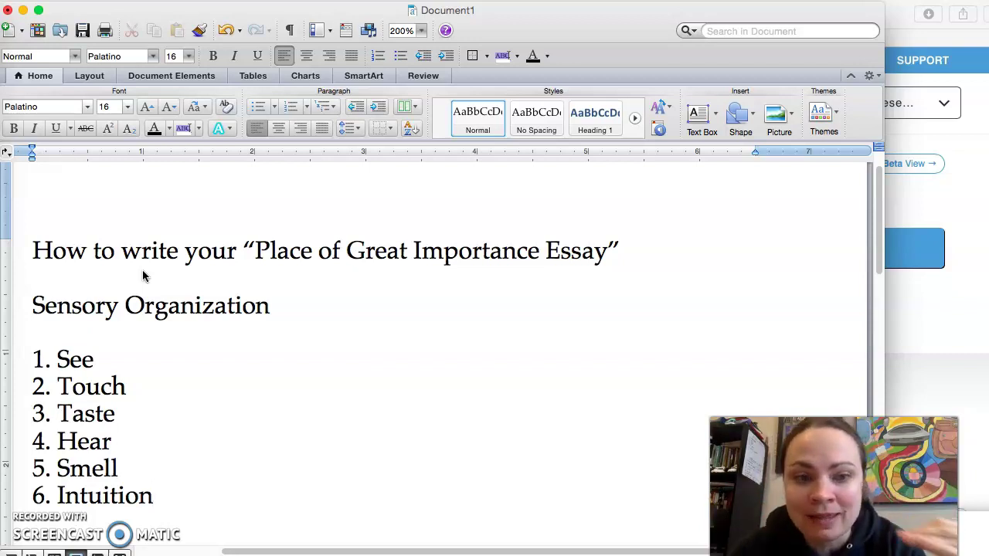
left_click(66, 317)
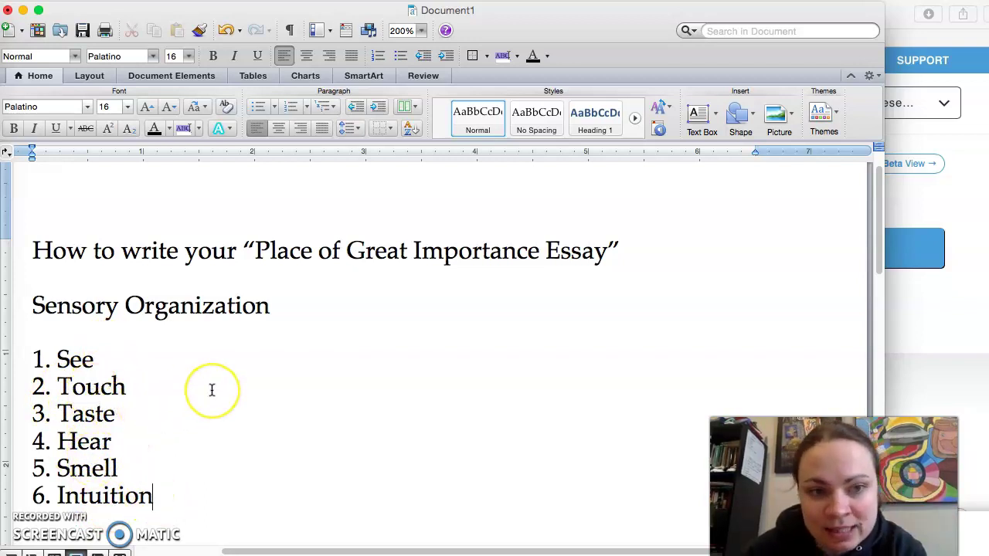
Add the heading 'Thematic Organization: Moments shared with people' with item 1 'One moment in the living room'.
scroll(237, 376, "down", 3)
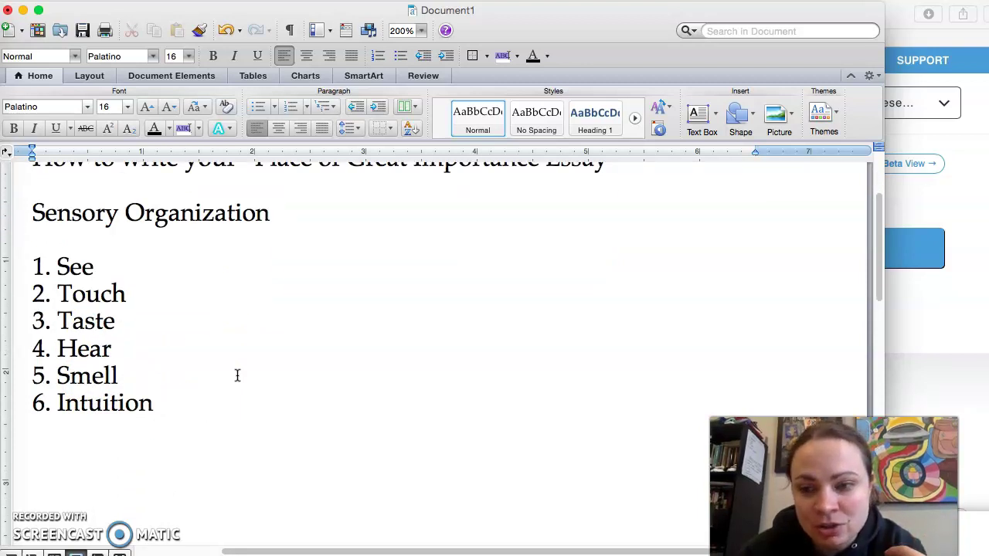
key("Return")
type("The")
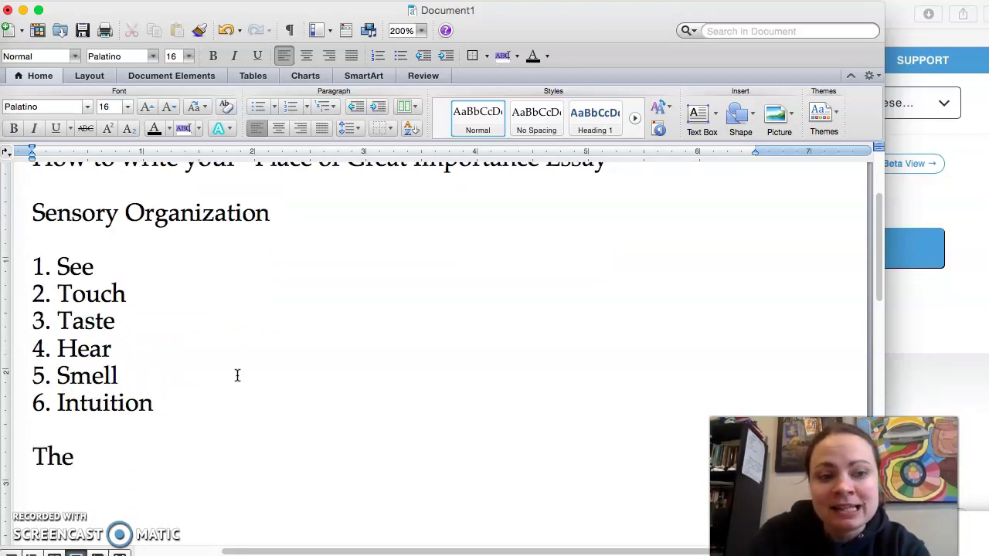
type("matic Ora")
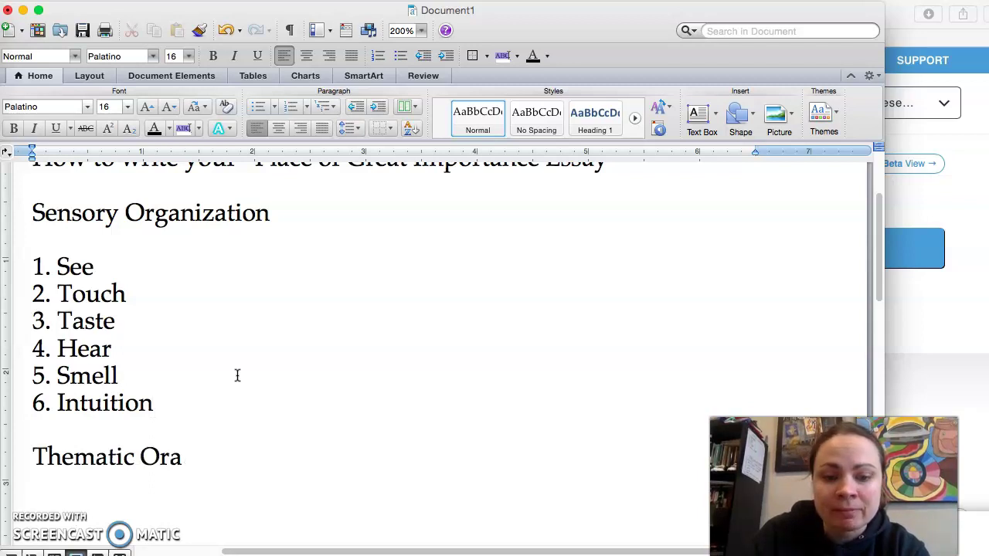
key("BackSpace")
type("ganization:")
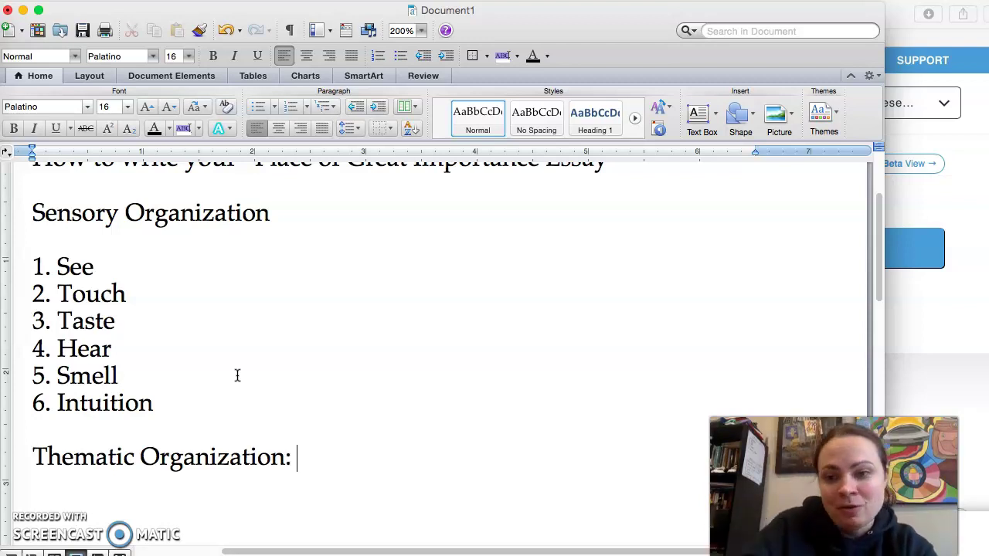
type("Moments share")
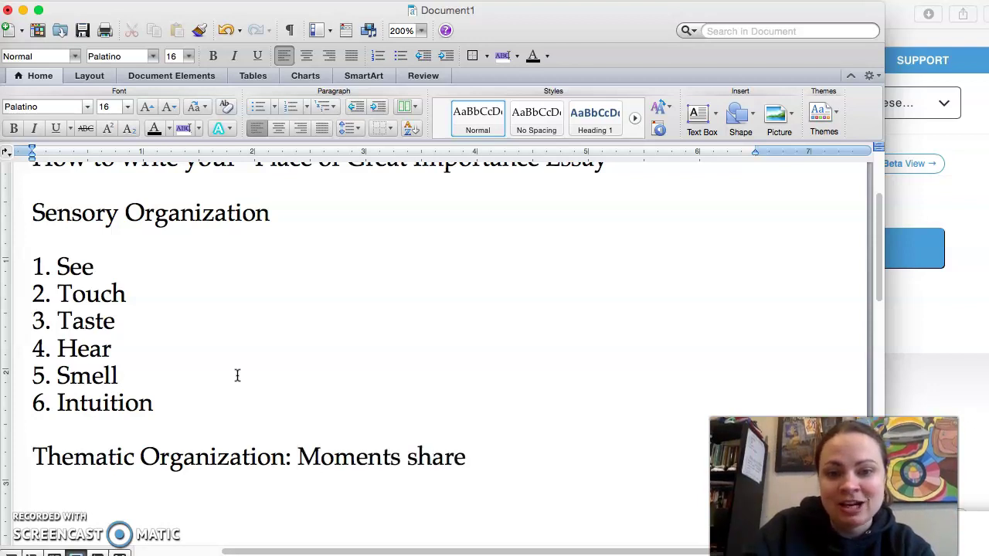
type("d with people  ")
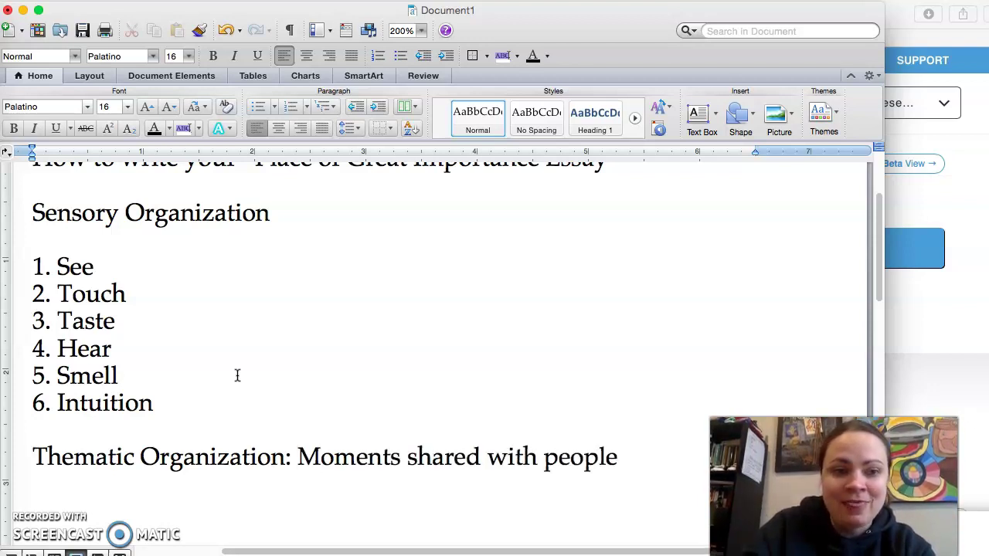
type("1. One mome")
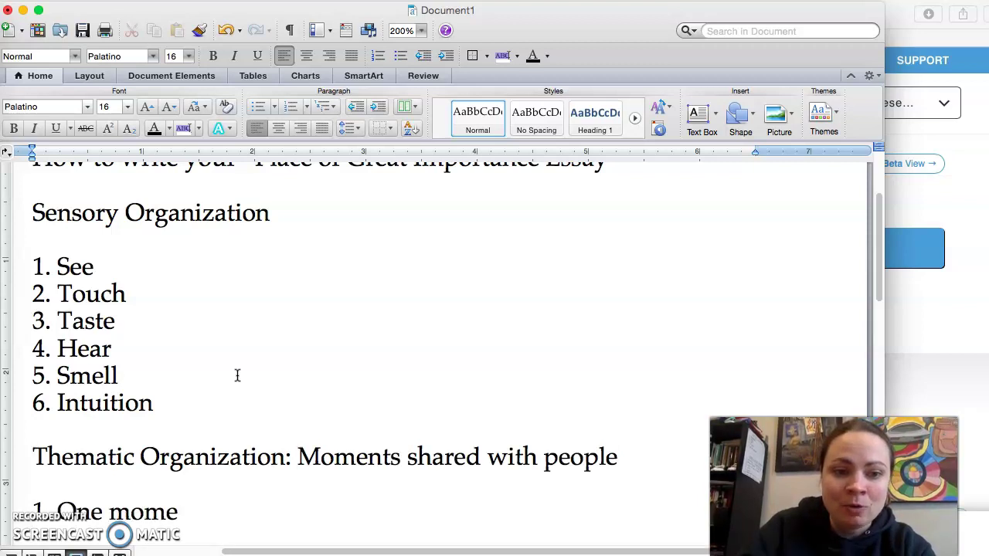
type("nt in the livin")
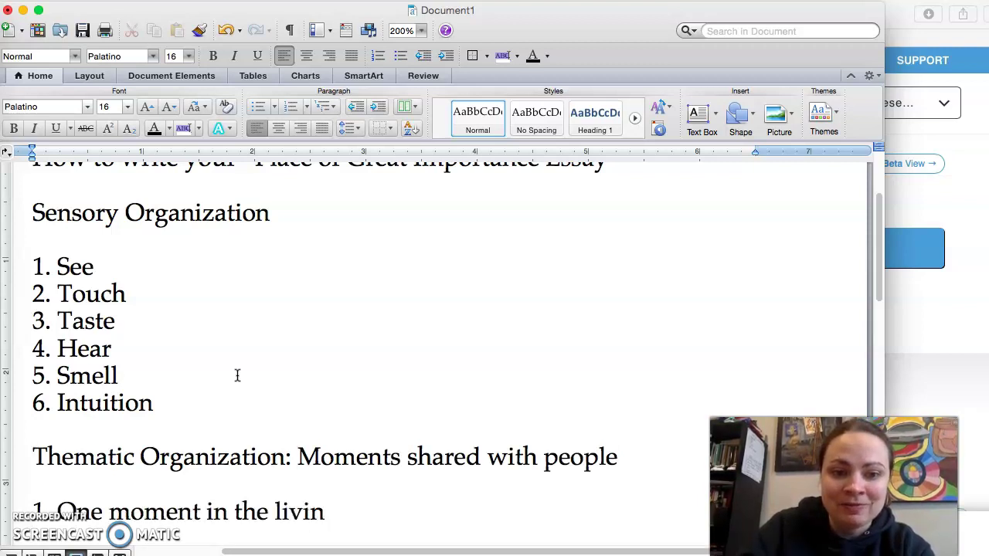
type("g room")
Add items 'Another moment in the living room' and 'A third moment in the living room'.
key("Return")
type("2.")
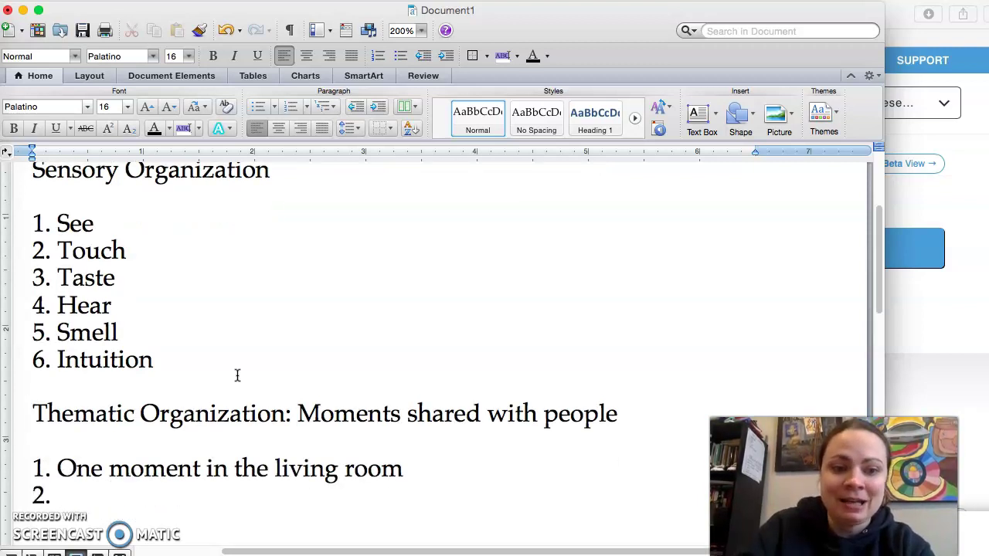
type(" Another in")
key("BackSpace")
key("BackSpace")
key("BackSpace")
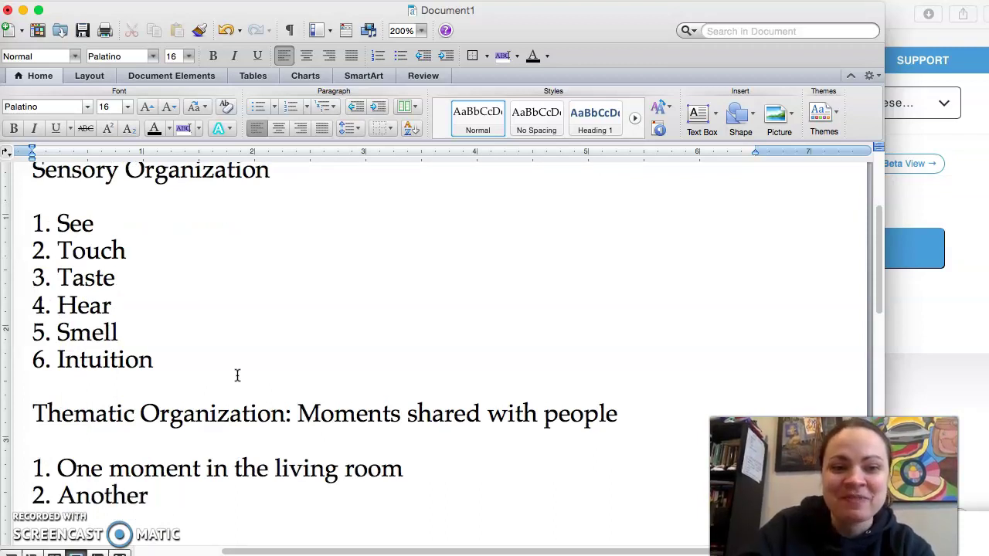
type("moment in the livi")
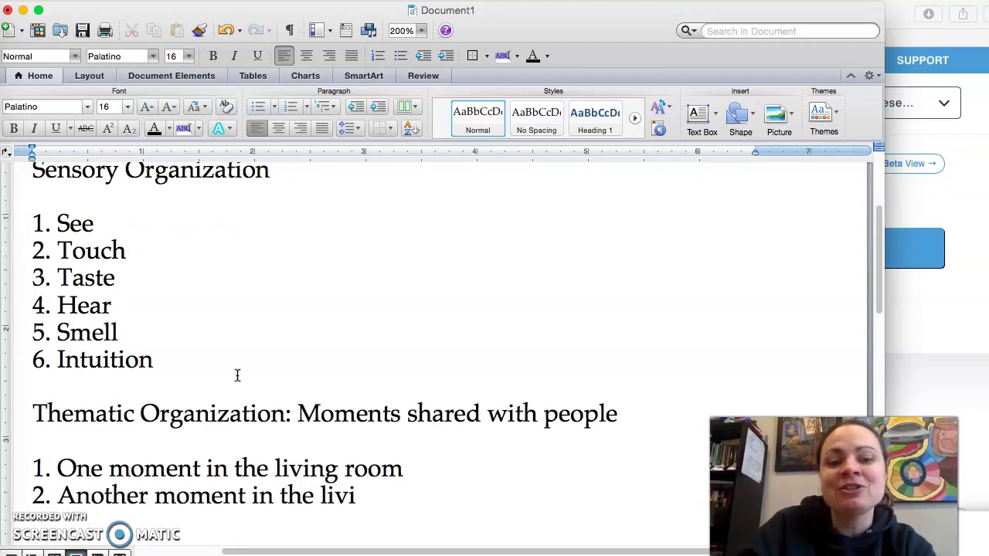
type("ng room")
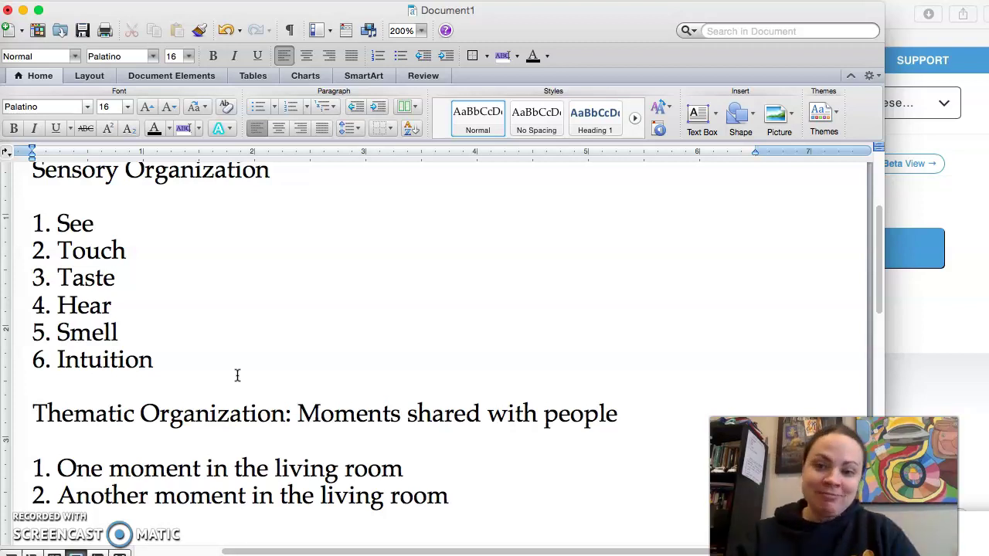
key("Return")
type("A third momen i")
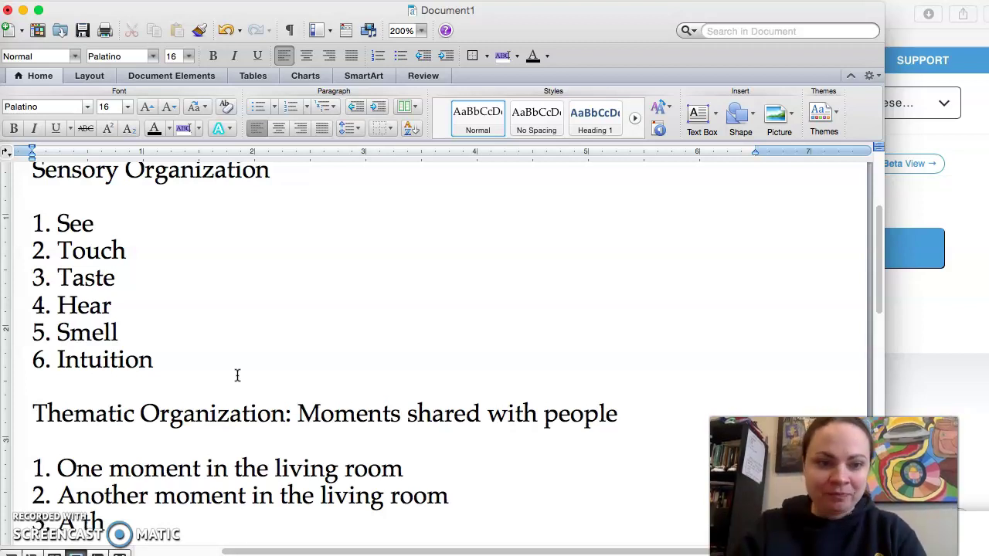
key("BackSpace")
key("BackSpace")
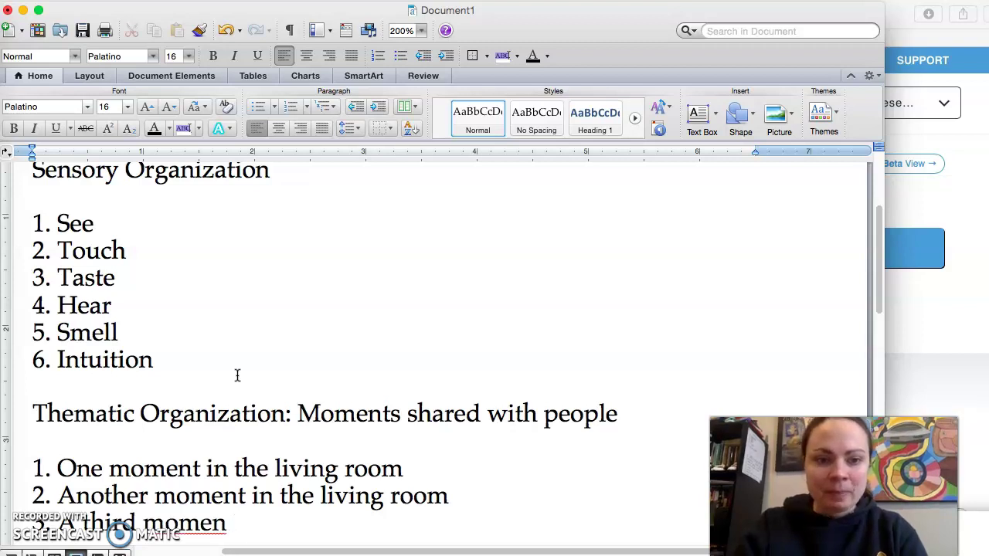
type("t in the living room")
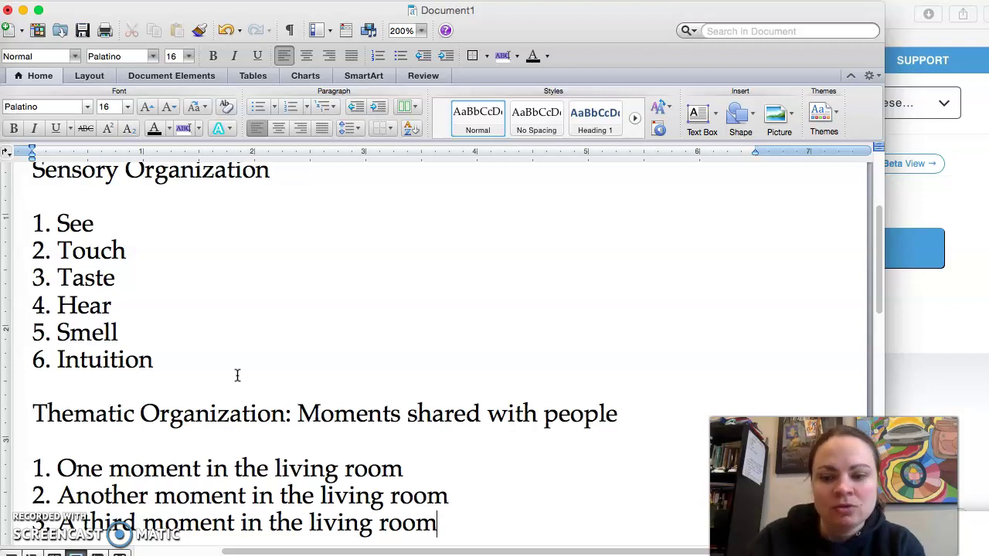
Add the 'Spatial Organization' heading with the item 'What you can see in the front of the space'.
key("Return")
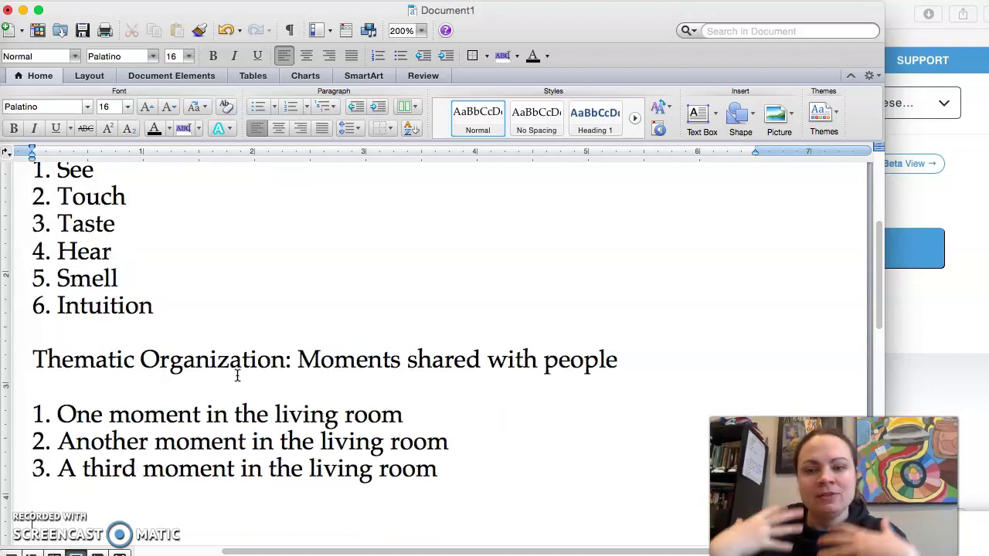
type("Spa")
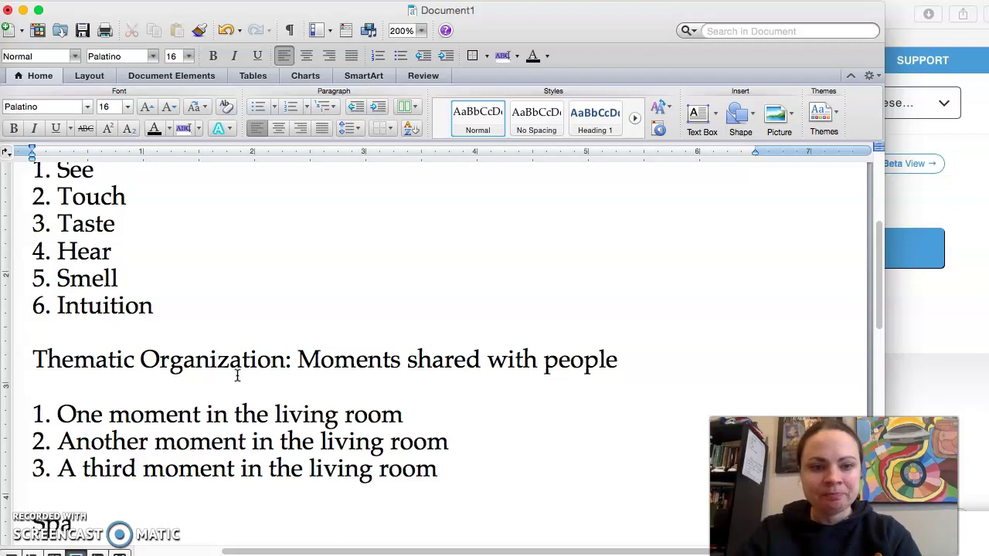
type("ti")
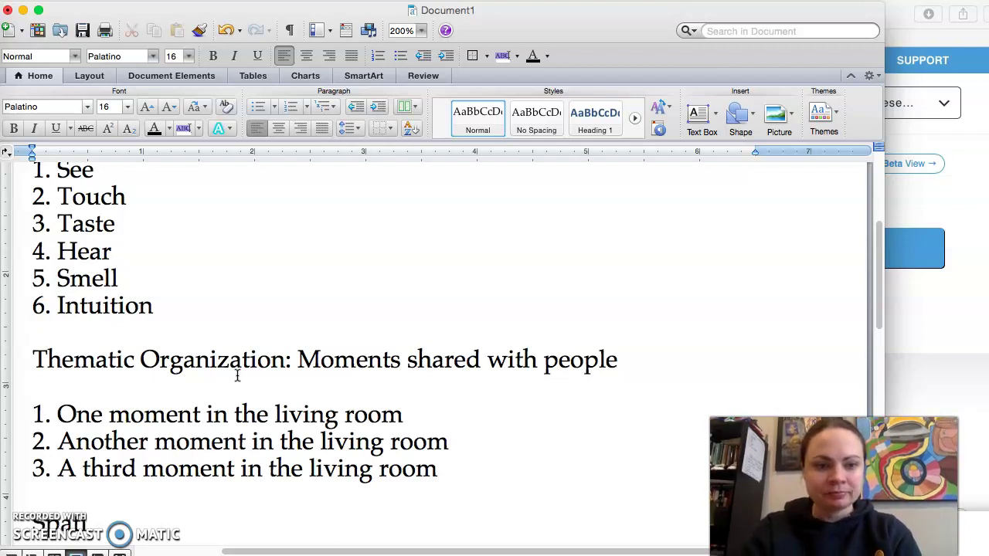
type("al Organization")
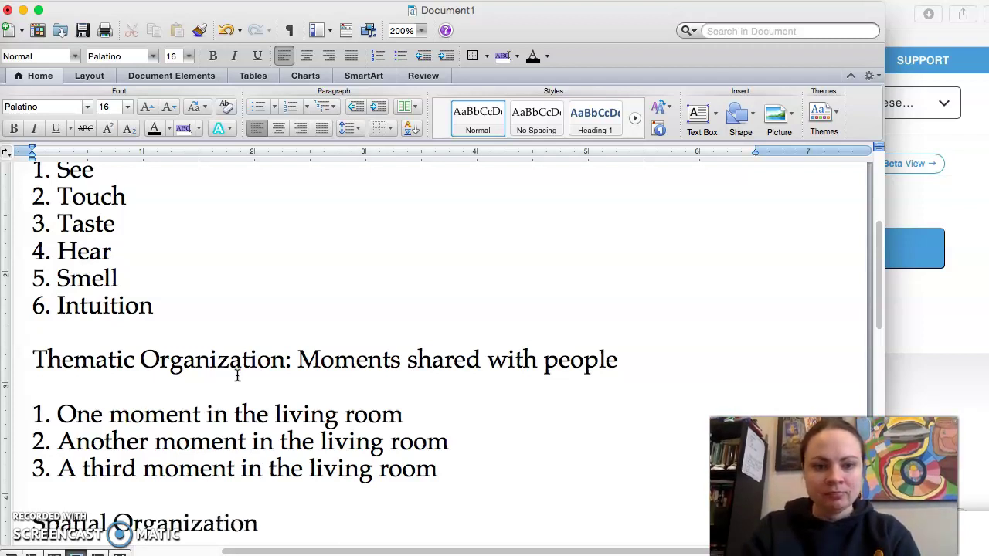
key("Return")
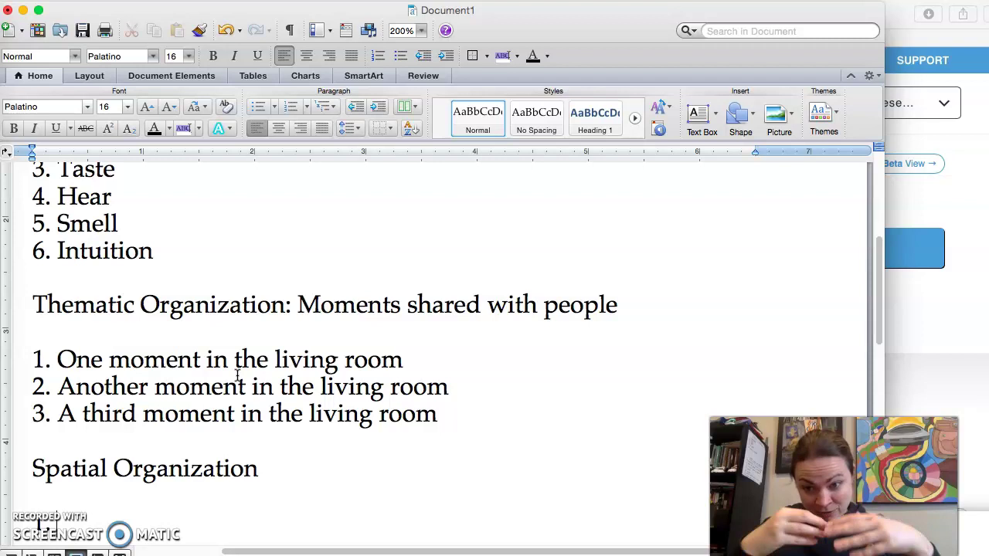
type("Wha")
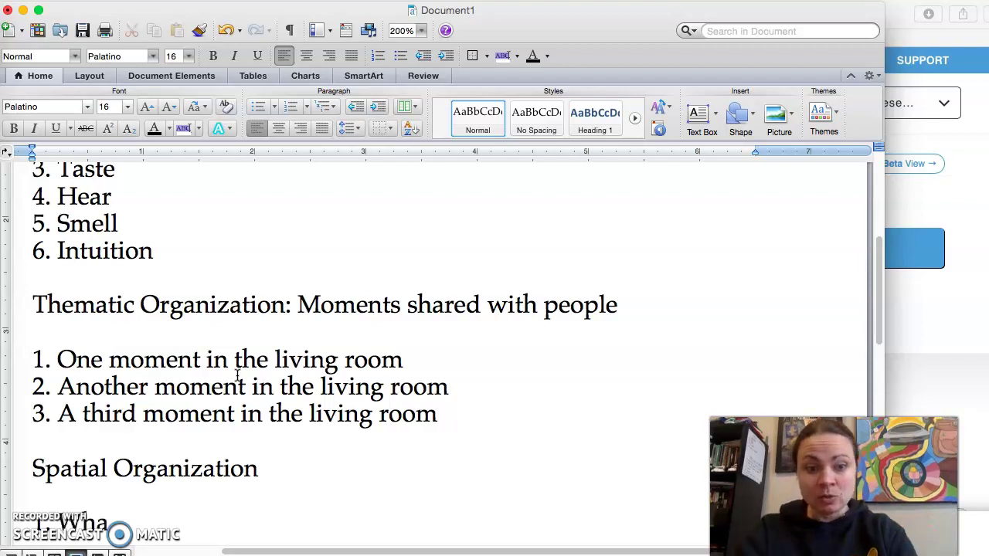
type("t you can see in th")
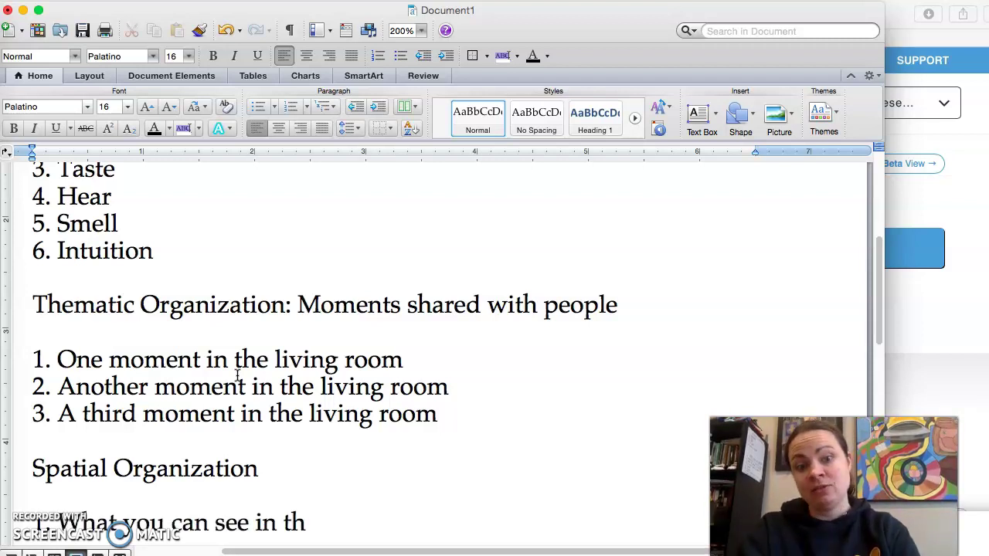
type("e front of the sap")
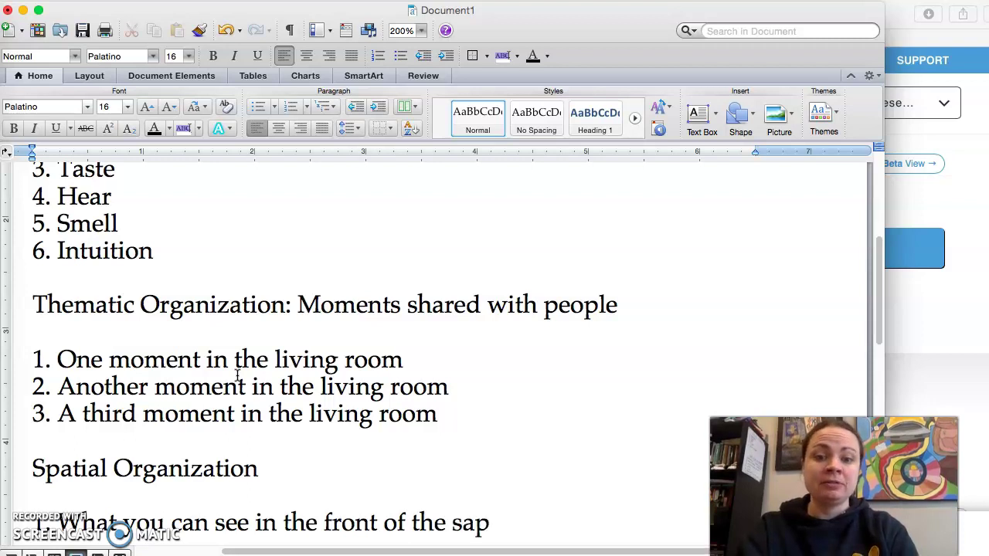
key("BackSpace")
key("BackSpace")
type("pace")
Add items 'What you can see in the side of the space' and '...in the back of the space'.
scroll(237, 377, "down", 2)
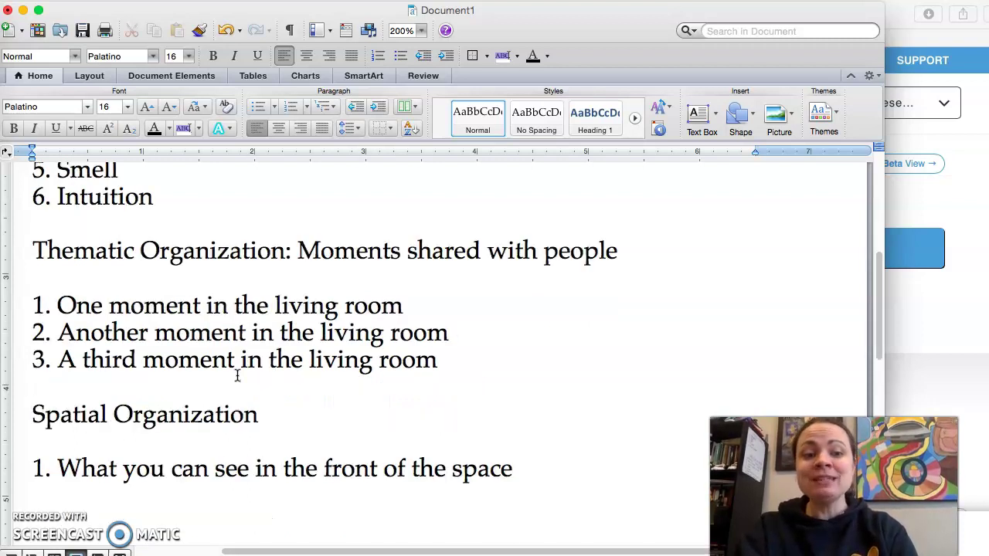
type("2.")
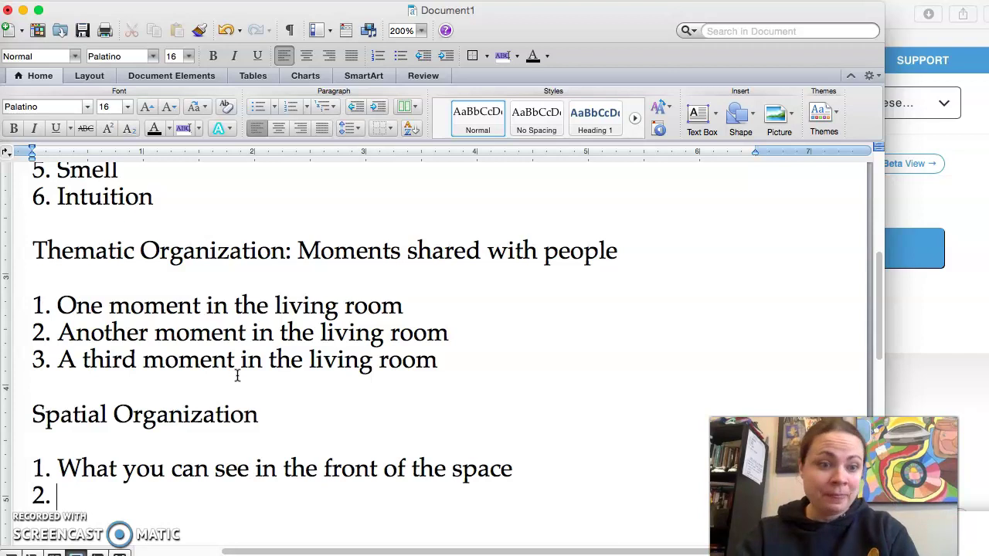
type("What you can se i")
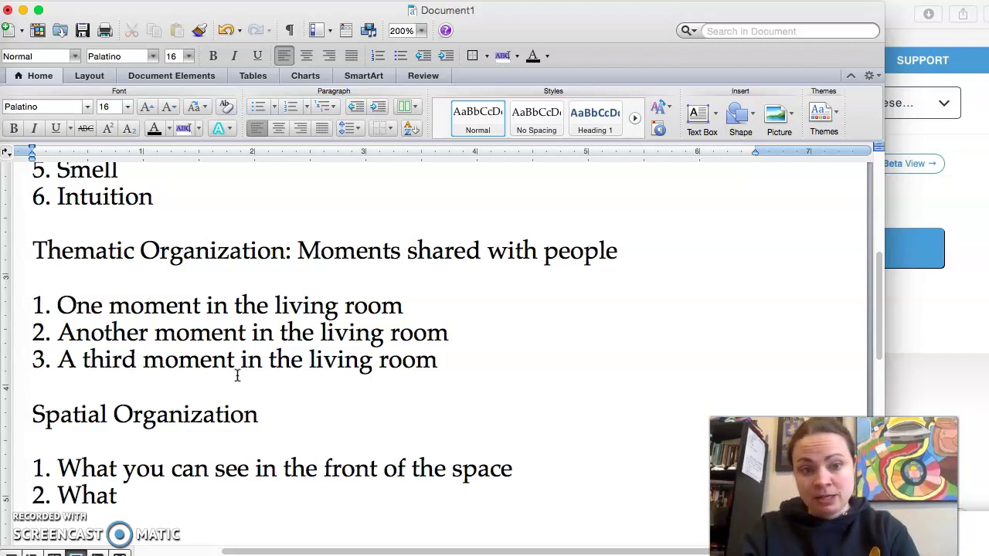
key("BackSpace")
key("BackSpace")
type("e i")
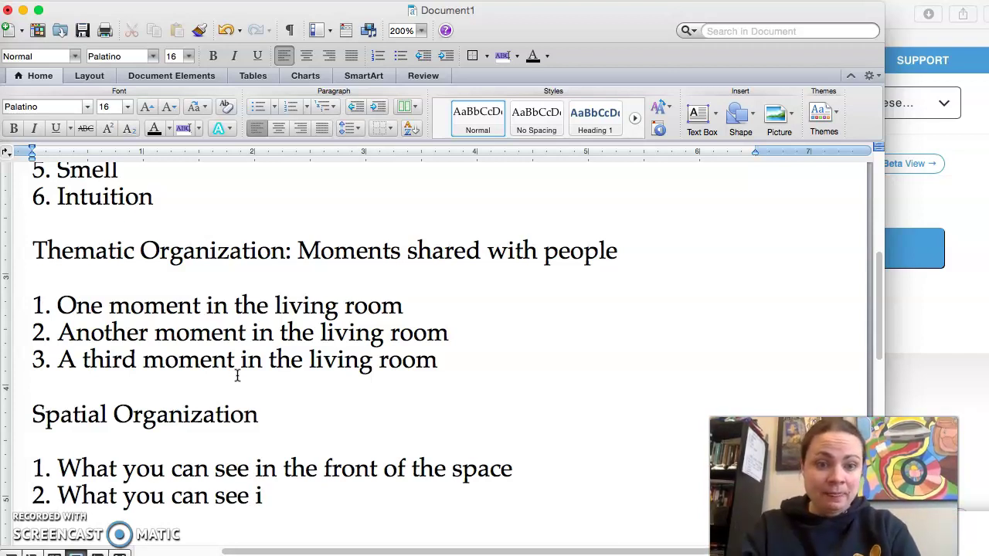
type("n the side of the space")
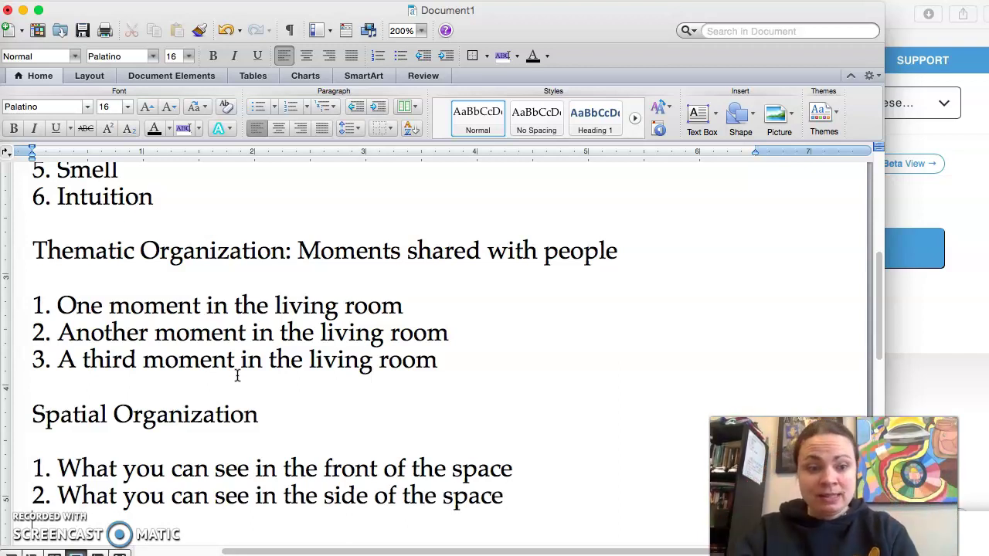
key("Return")
type("What")
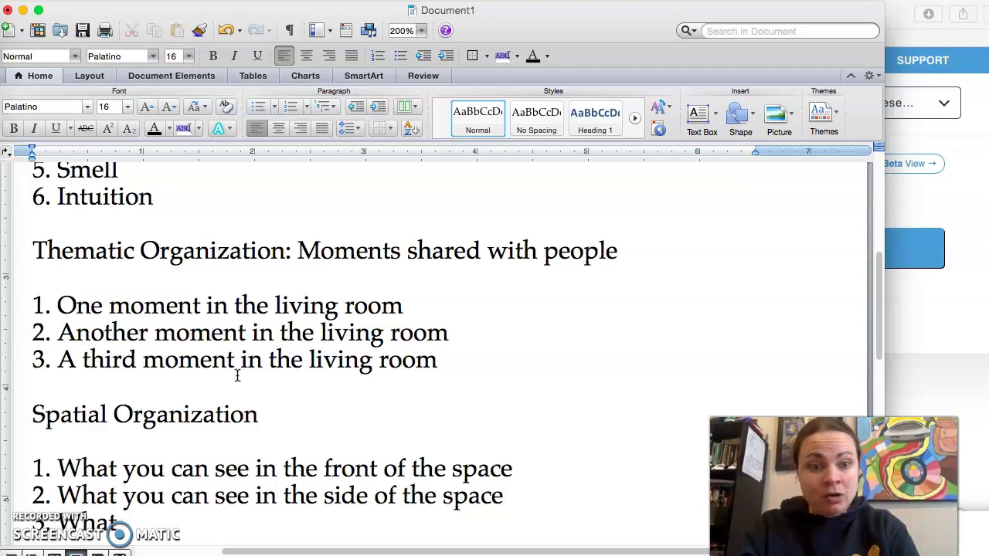
type(" you can see in the ba")
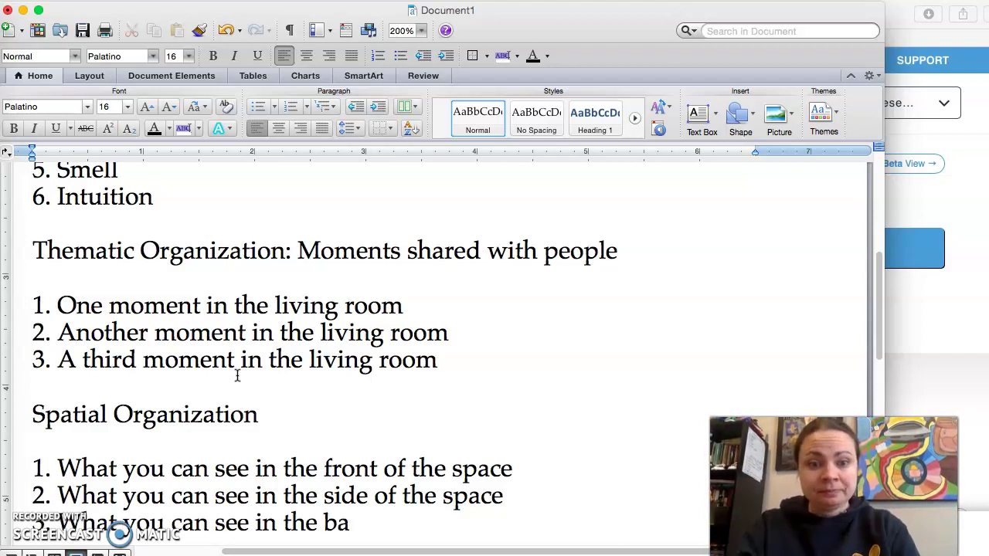
type("ck of the space")
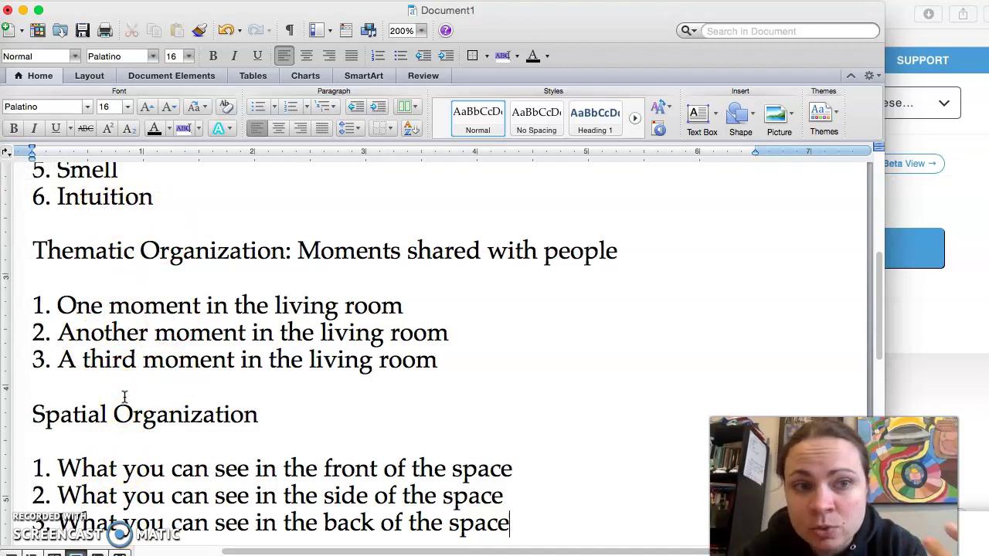
Add the note lines trophies, wall of posters and bedspread under See.
scroll(124, 396, "up", 5)
left_click(101, 287)
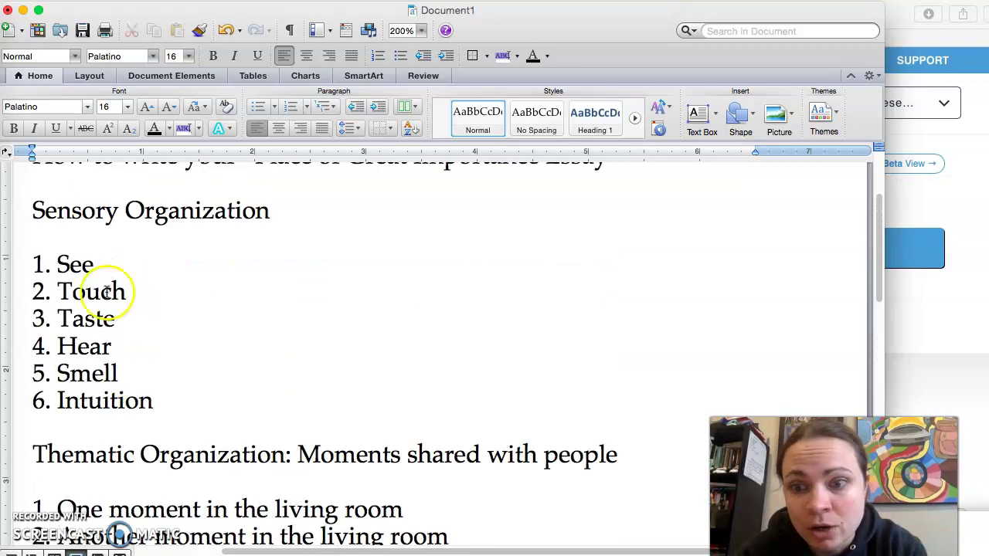
left_click(94, 269)
key("Return")
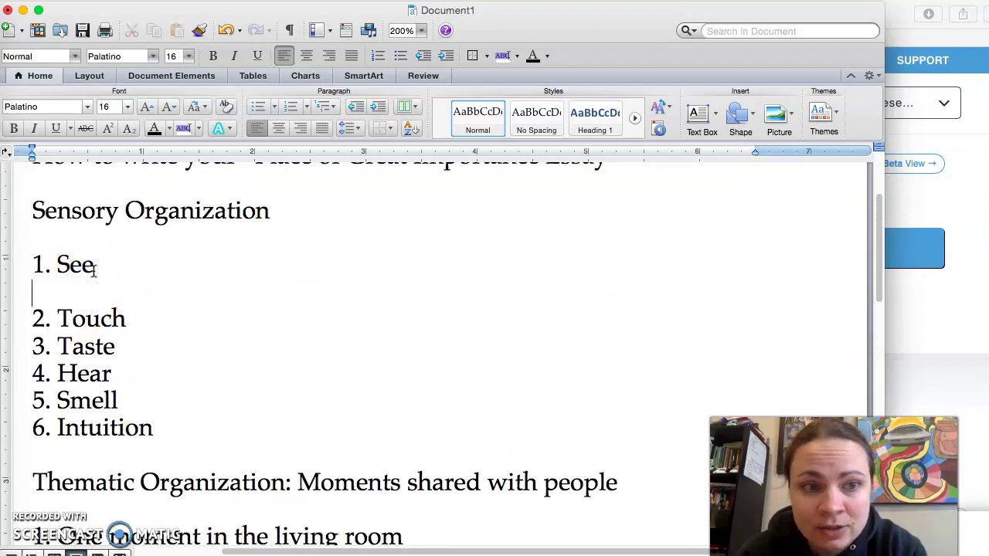
type("trophies")
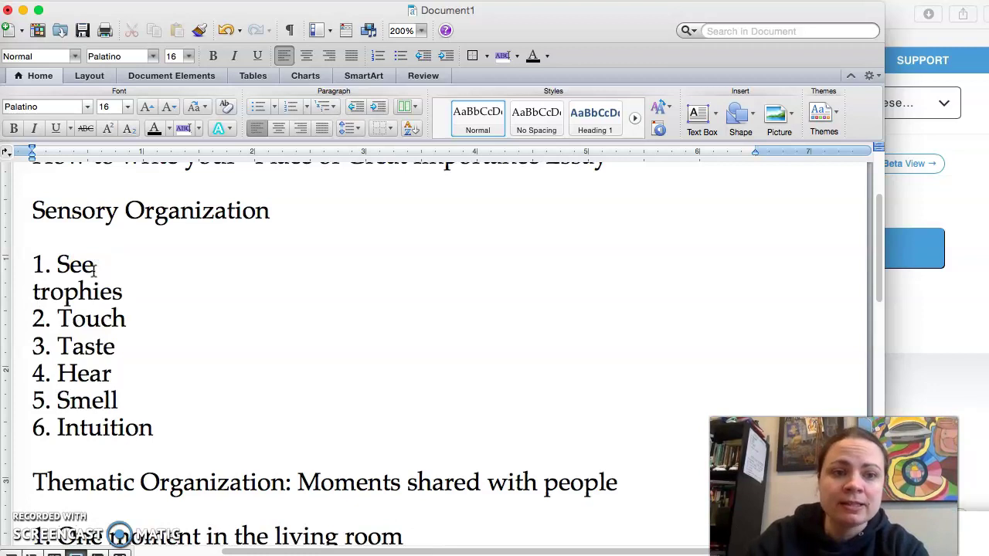
key("Return")
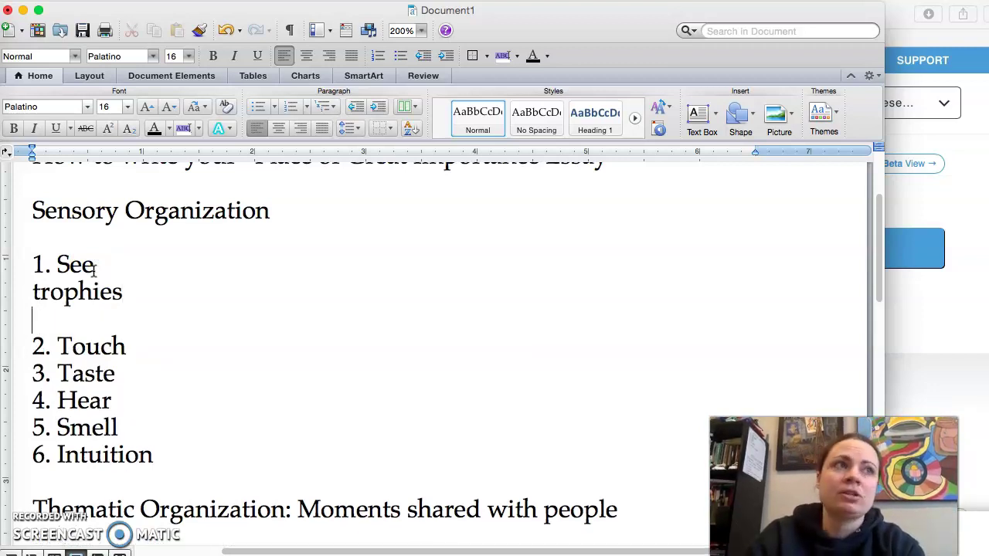
type("wall of")
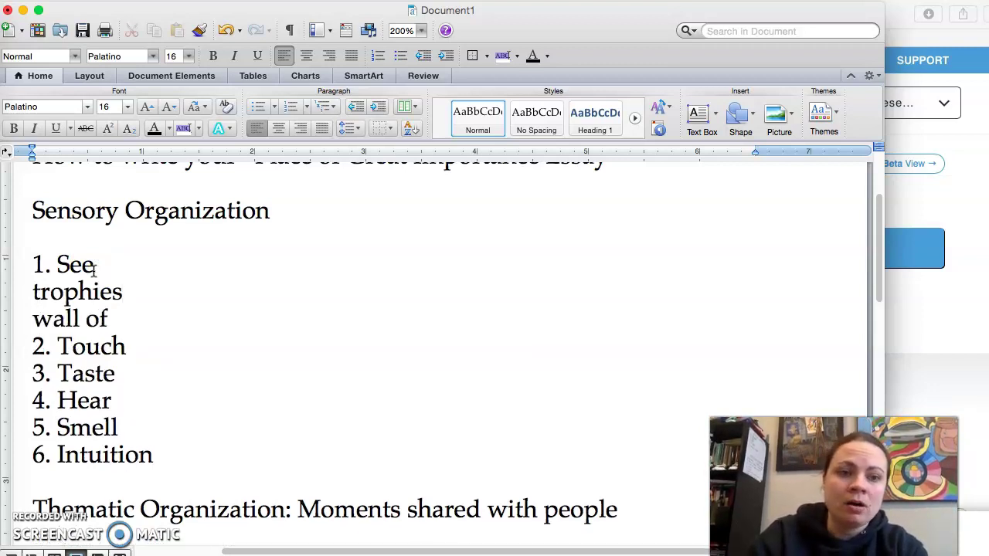
type(" posters")
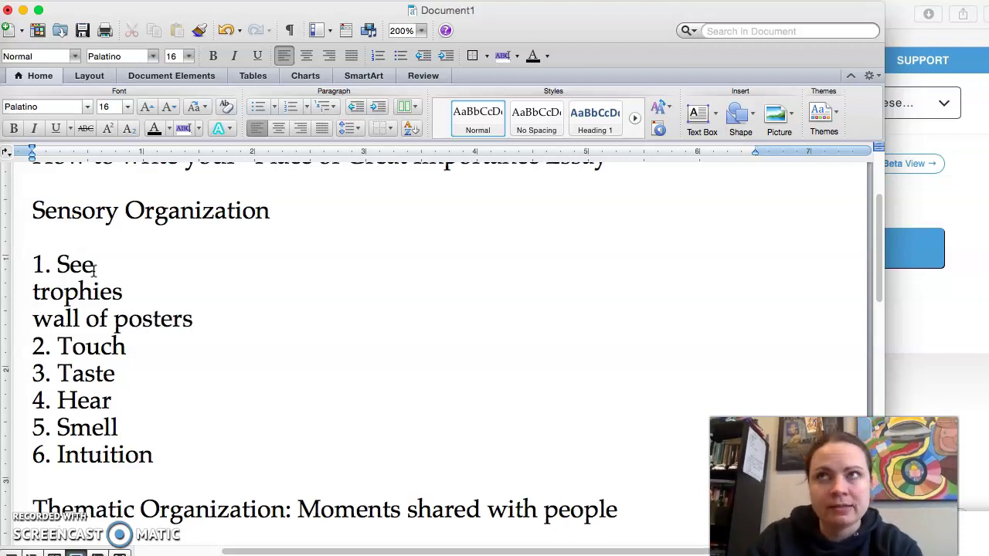
key("Return")
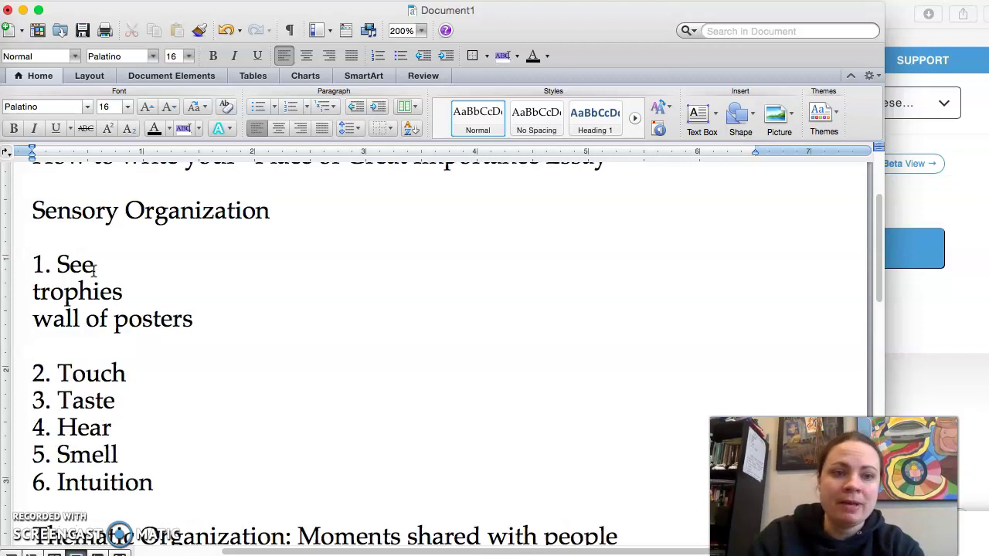
type("bedspr")
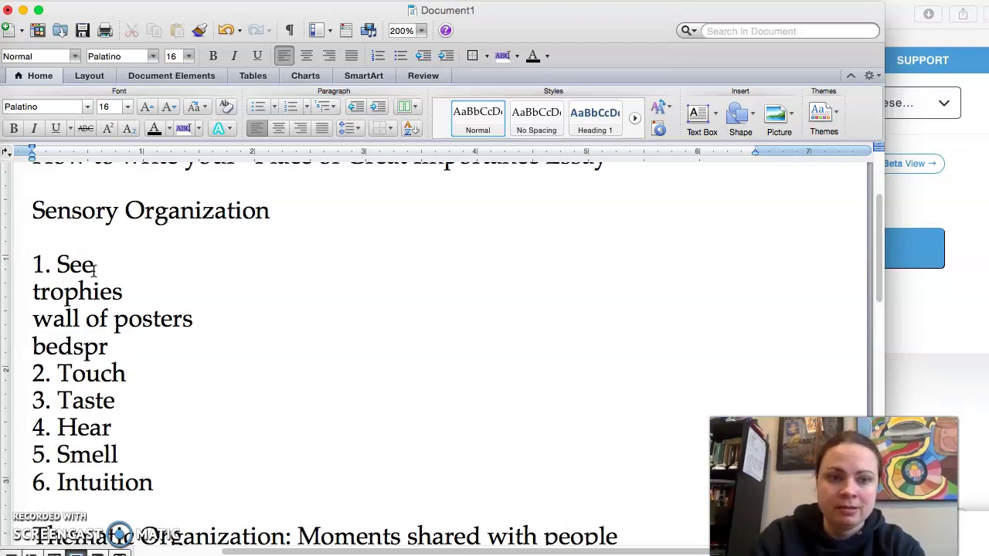
type("ead")
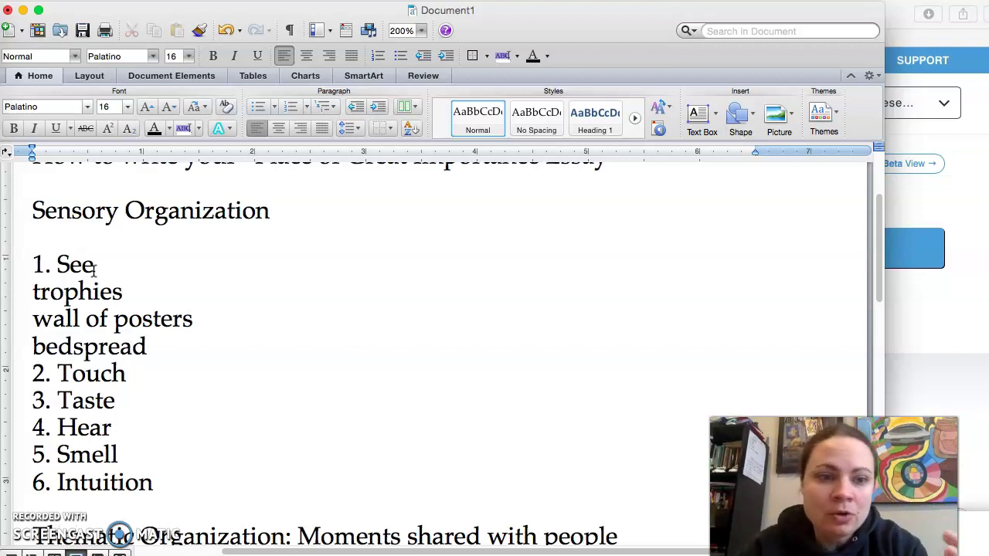
Add the note lines 'feel of bed' and one about holding the nephew's hand under Touch.
left_click(148, 379)
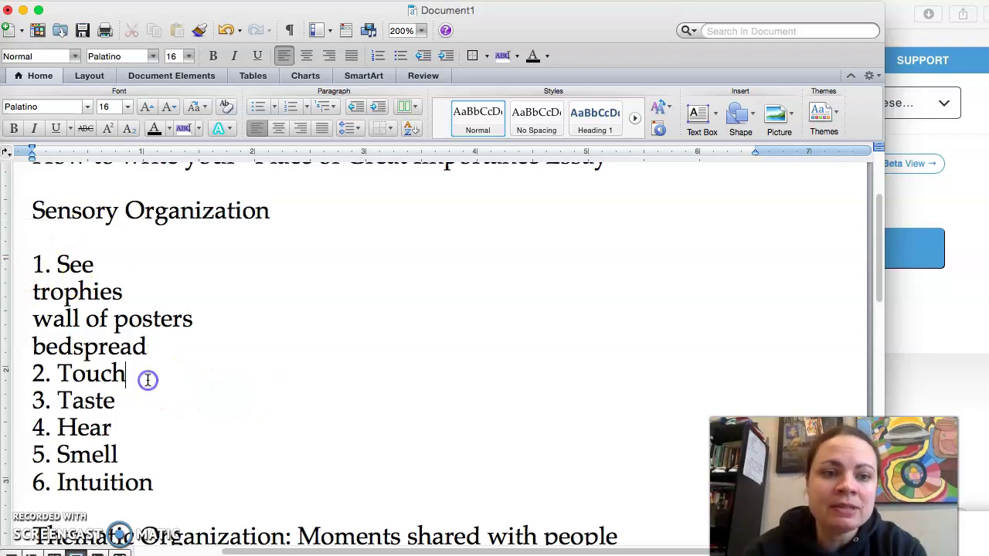
key("Return")
type("feel of bed")
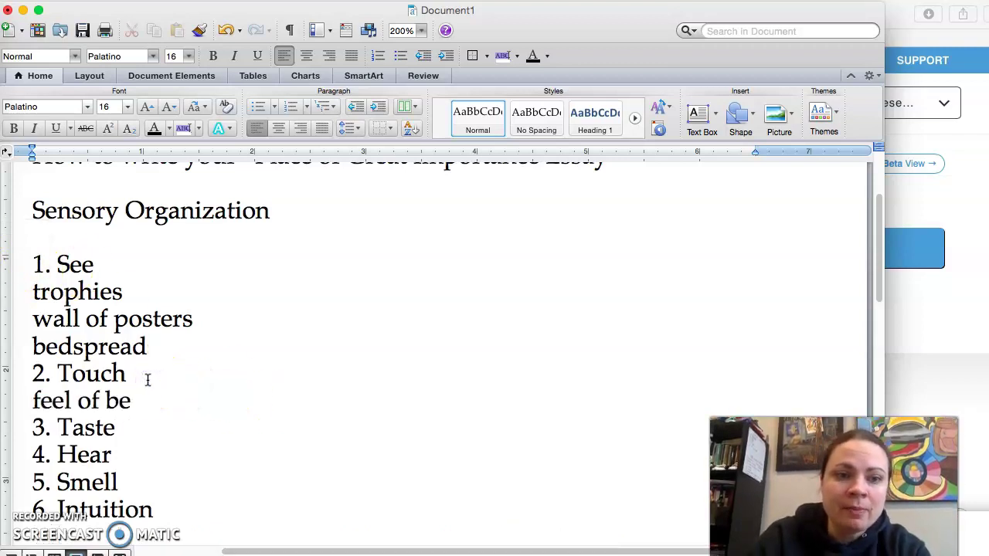
key("Return")
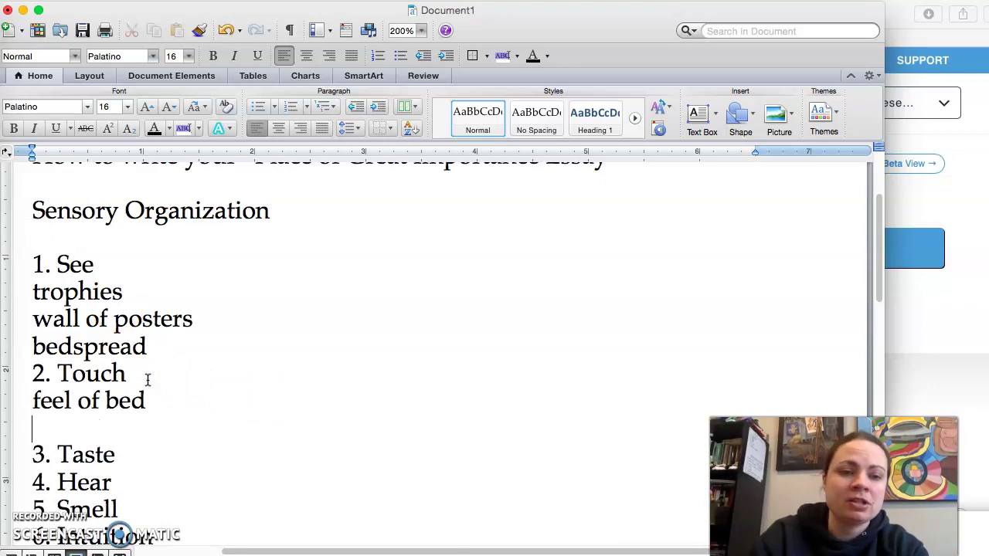
type("how t")
key("BackSpace")
type("it")
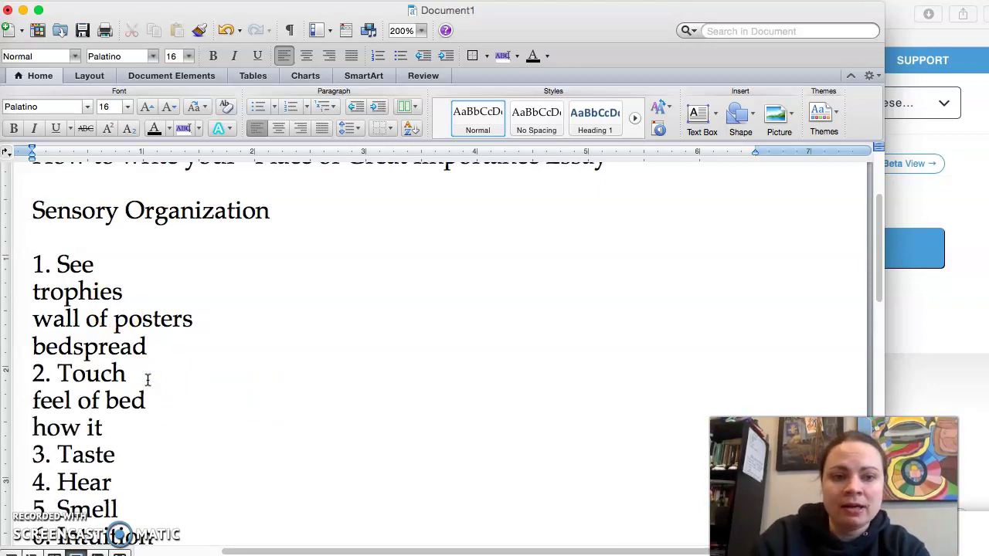
type(" felt to hold the hand")
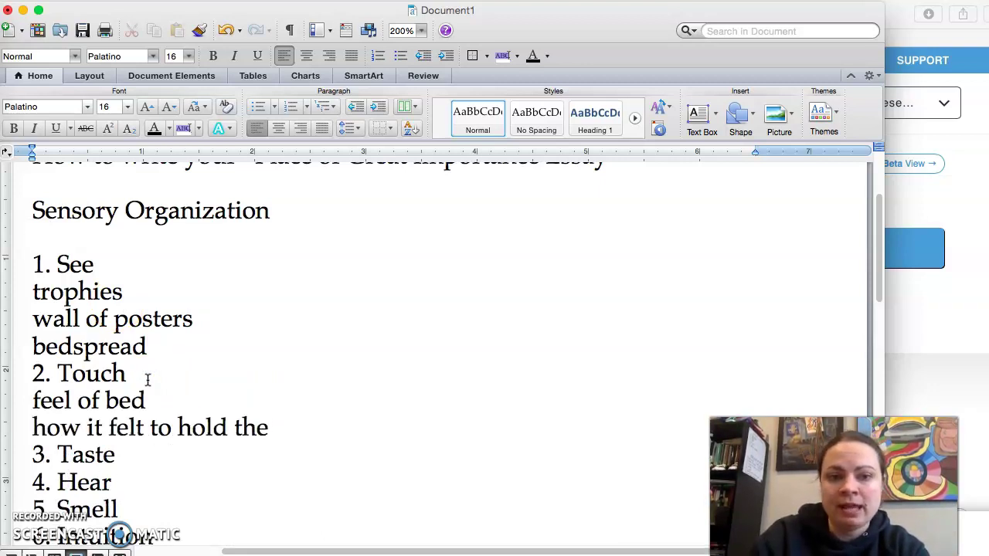
type("y neph")
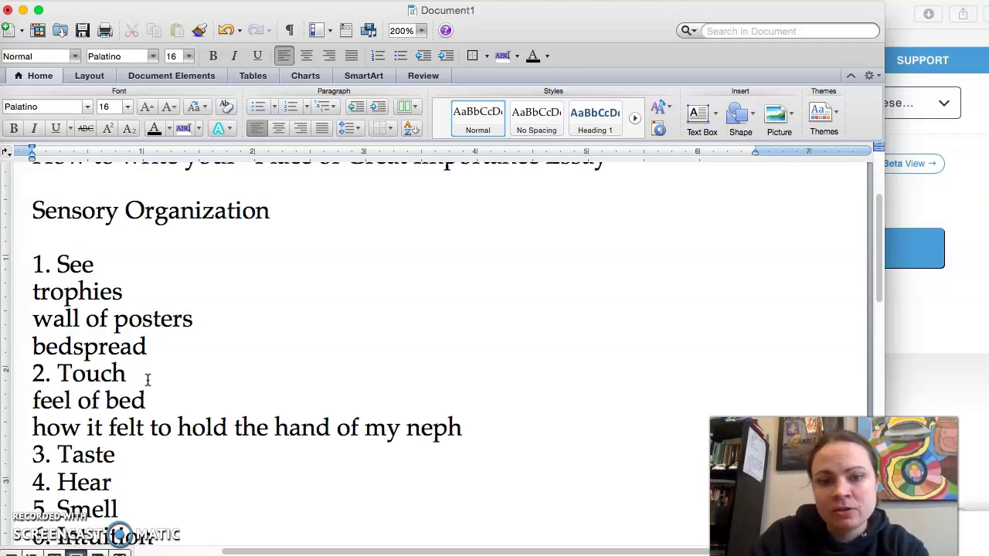
type("ew in the room")
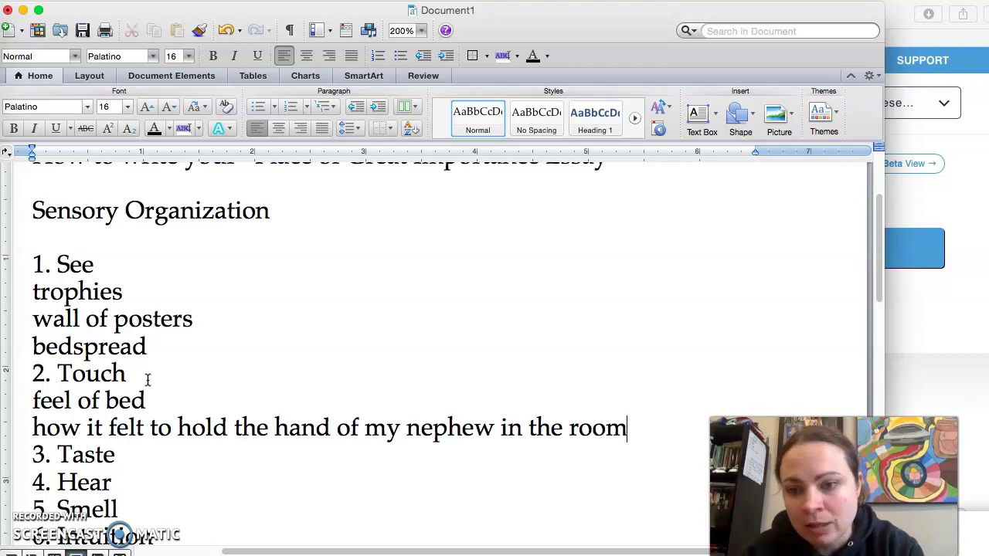
scroll(147, 378, "down", 2)
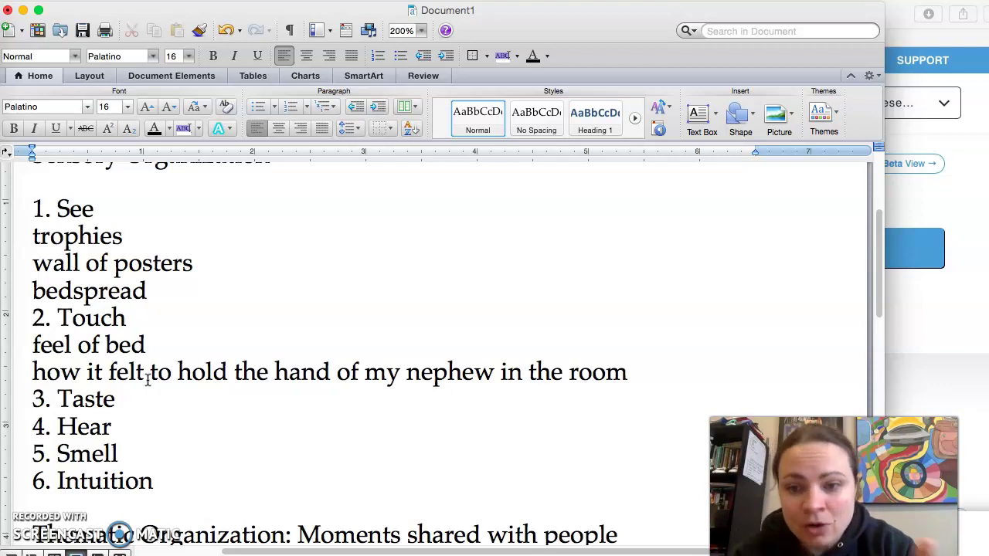
scroll(147, 379, "down", 5)
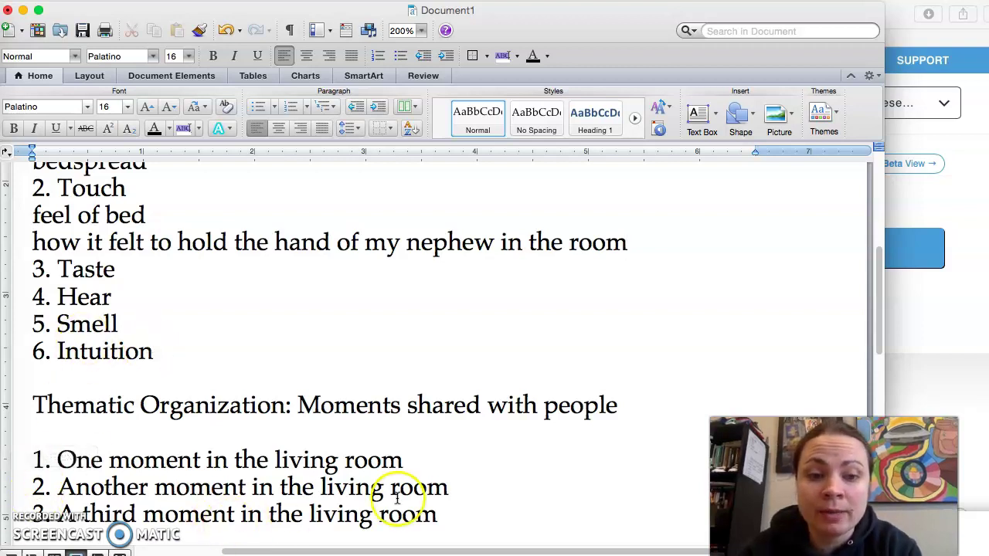
Below the Spatial Organization list, start a new page with the heading 'Grammar: Identifying Subjects and Verbs'.
left_click(441, 515)
scroll(440, 514, "down", 10)
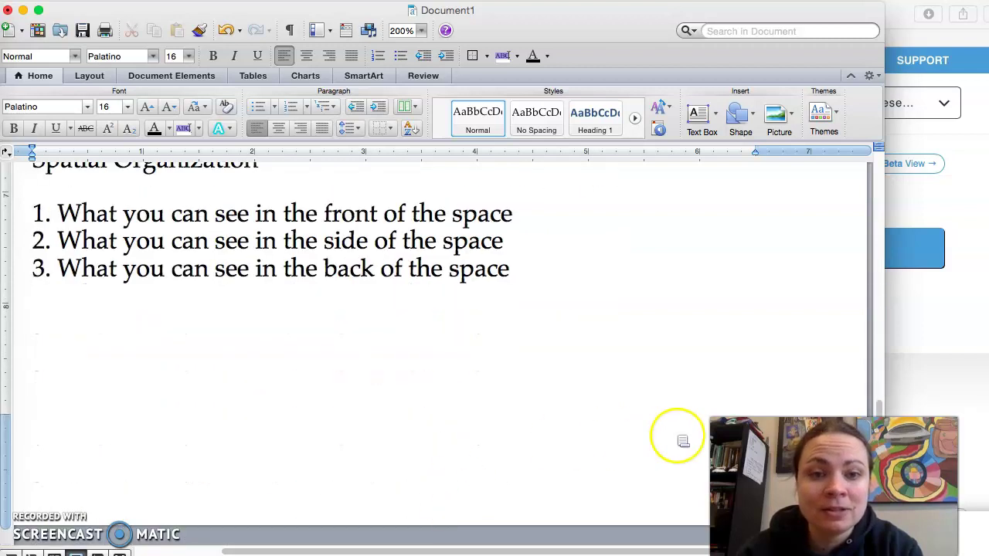
left_click(524, 278)
key("Return")
key("Return")
key("Return")
key("Return")
key("Return")
key("Return")
key("Return")
key("Return")
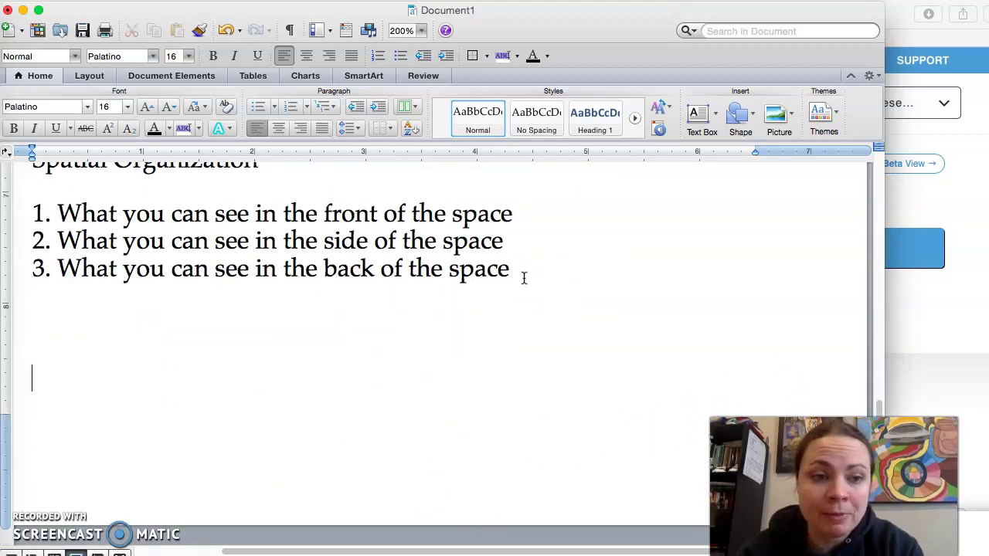
type("Grammar")
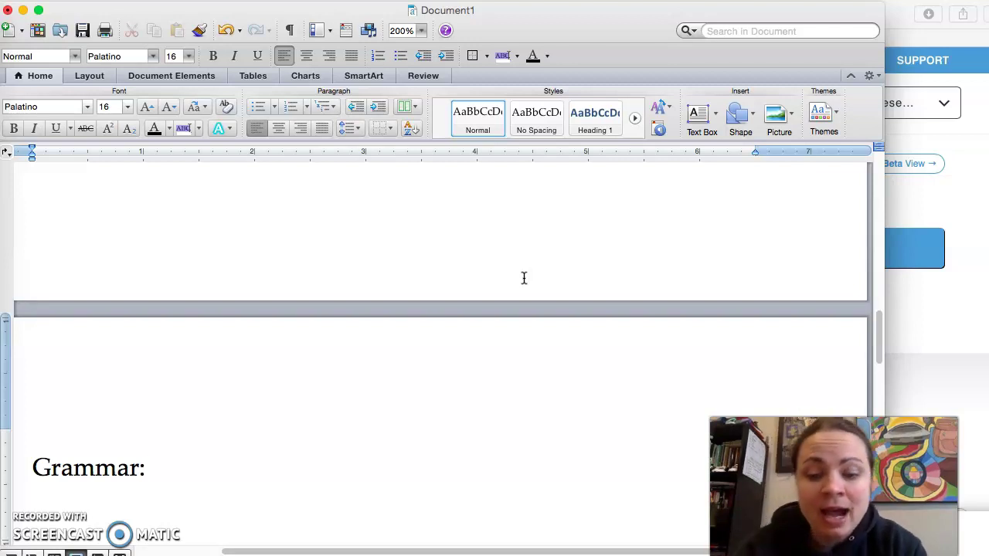
type(": ")
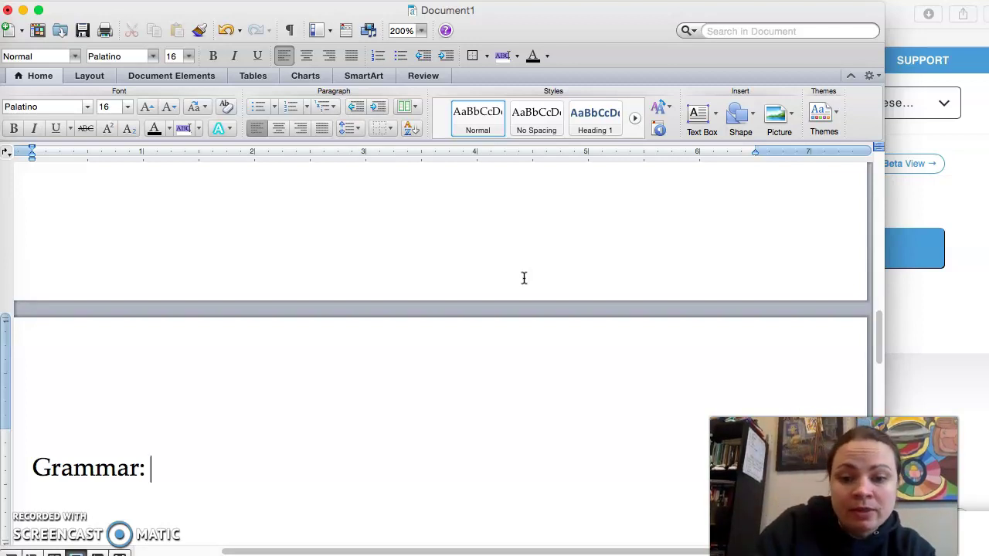
type("Ideni")
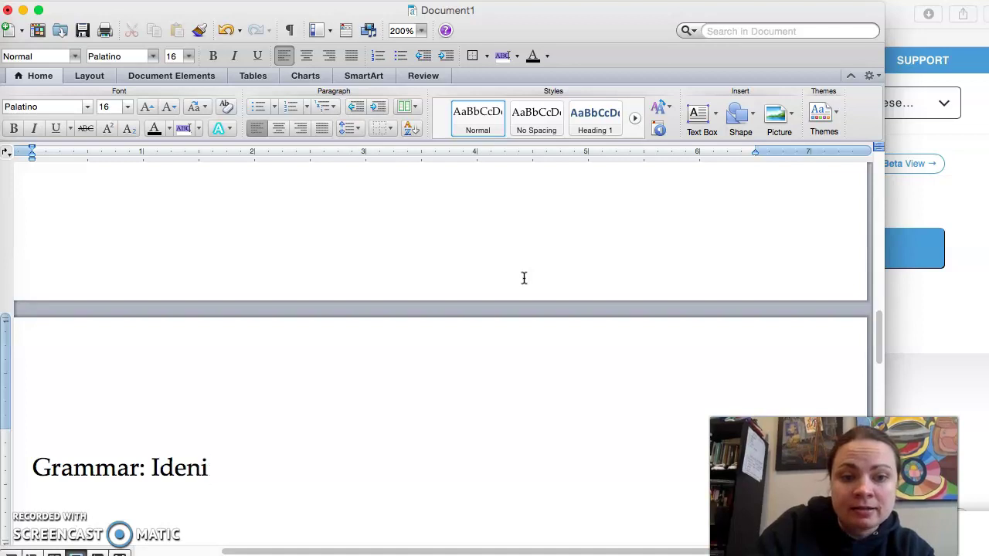
key("BackSpace")
type("tifying Subject")
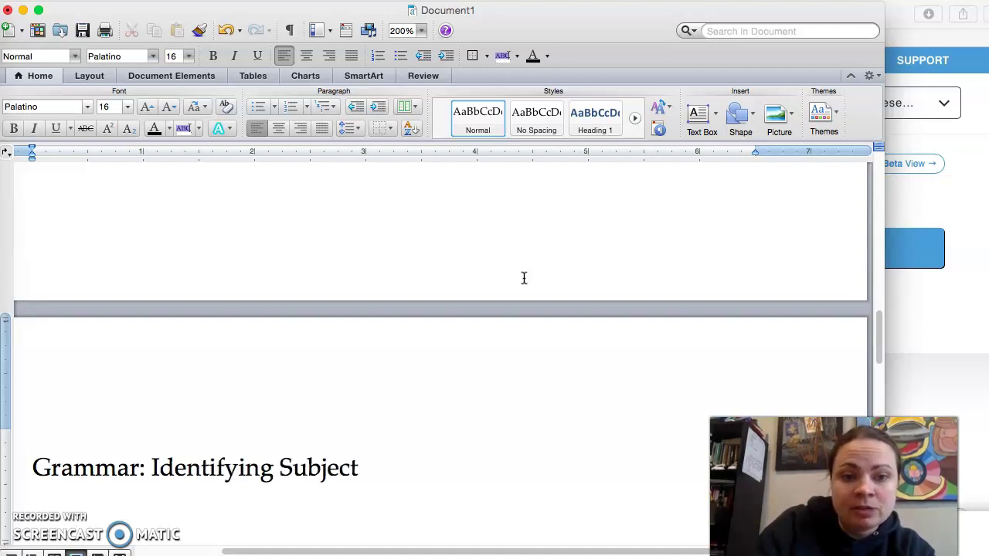
type("s and Verbs")
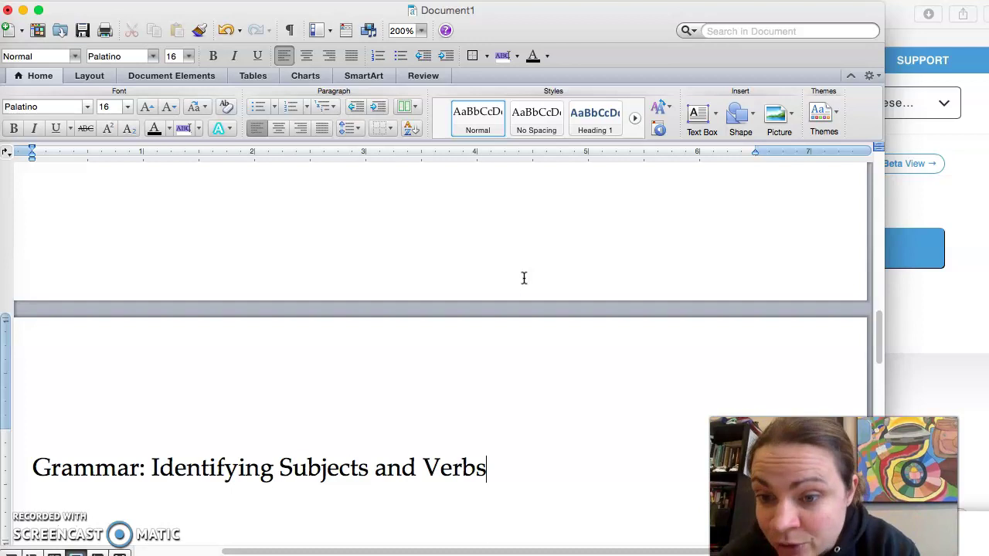
Type 'She is happy.' and highlight the verb 'is' green.
scroll(524, 278, "down", 3)
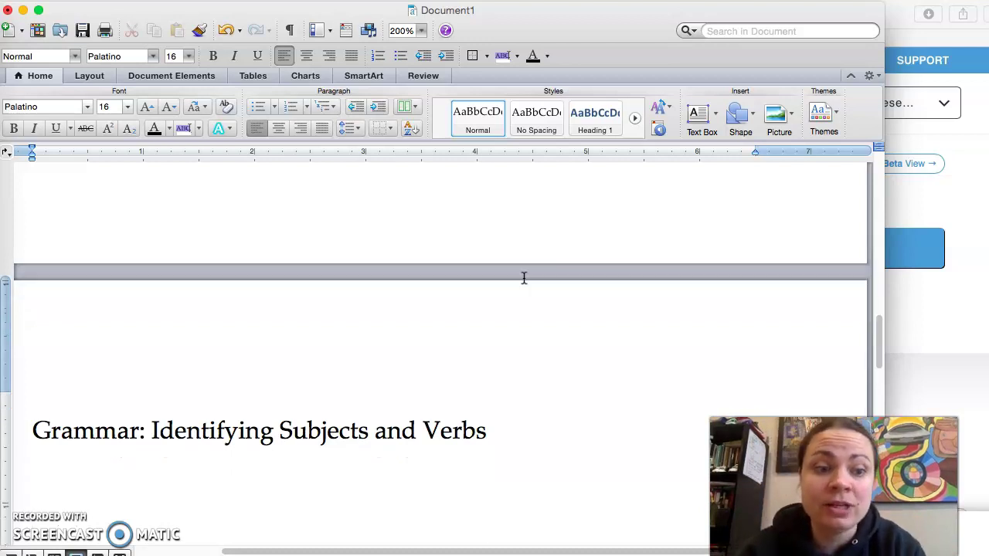
type("She is")
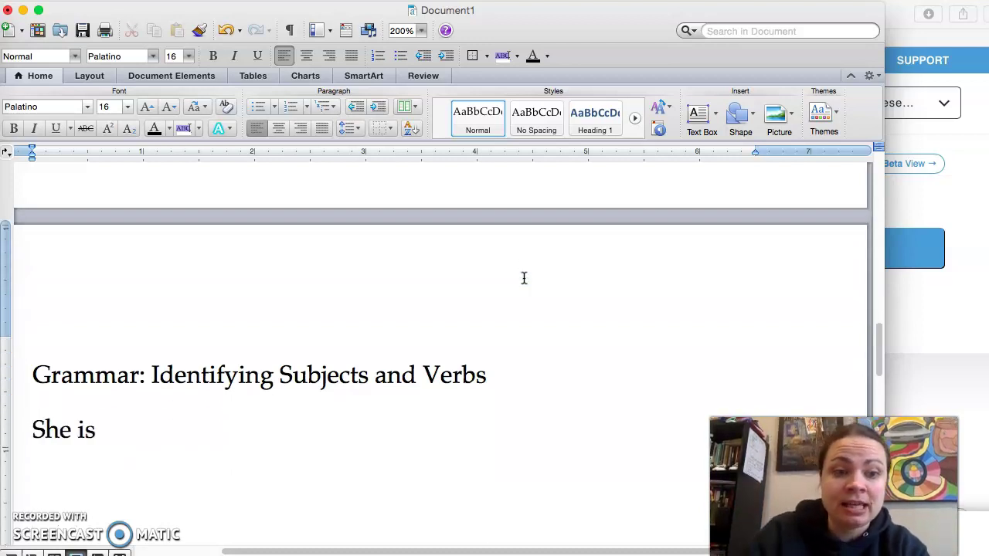
type(" happy.")
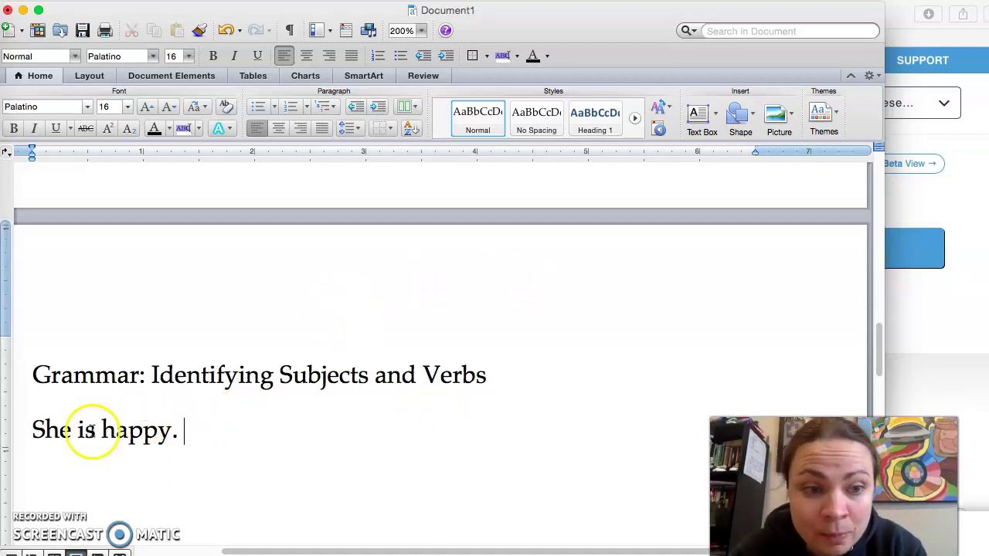
left_click(78, 432)
left_click_drag(79, 431, 96, 432)
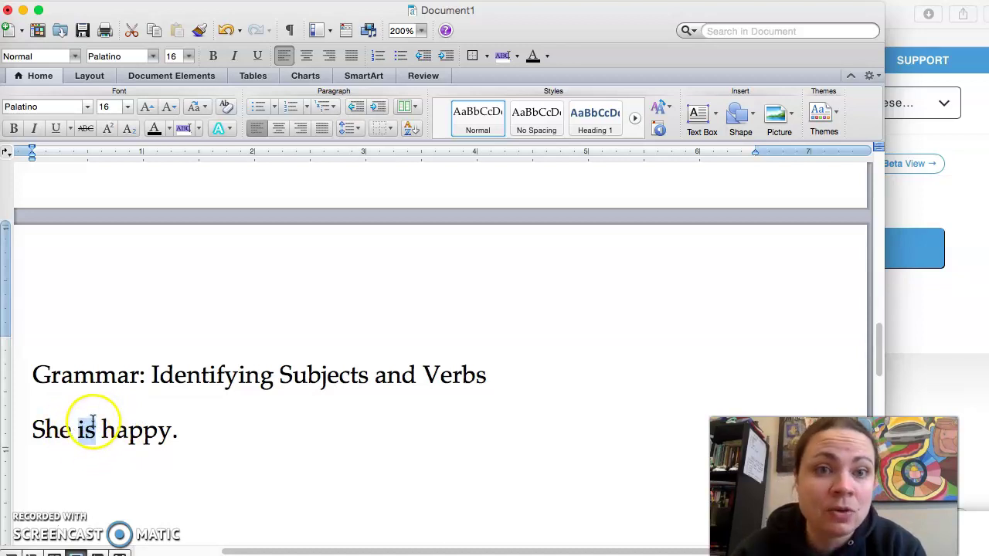
left_click(517, 56)
left_click(516, 101)
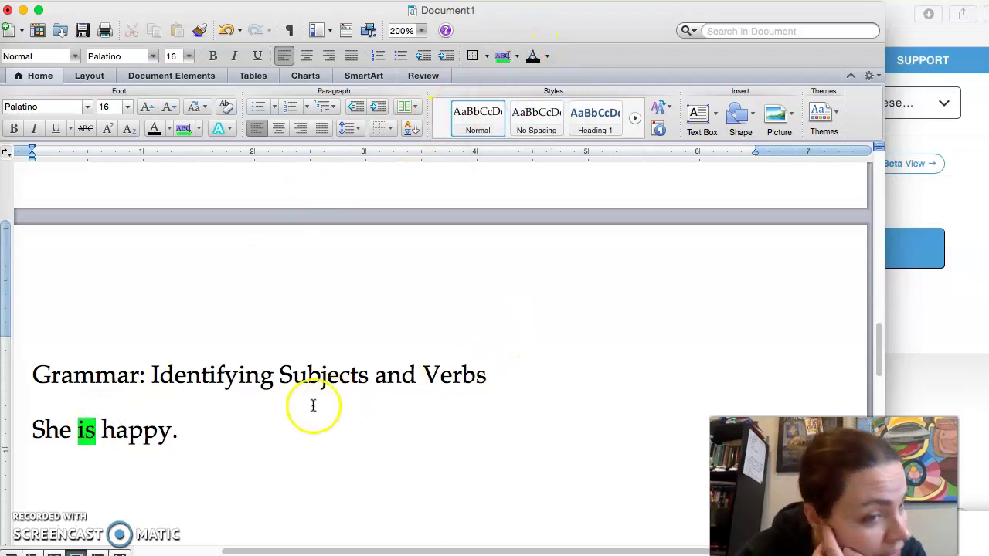
left_click(265, 471)
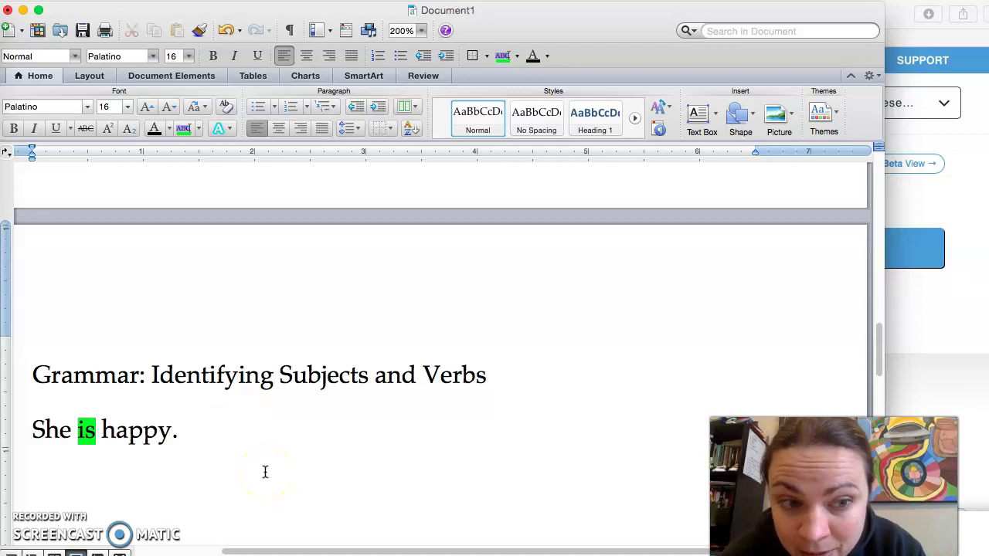
Highlight the subject 'She' in that sentence yellow.
left_click(61, 431)
left_click_drag(62, 430, 31, 430)
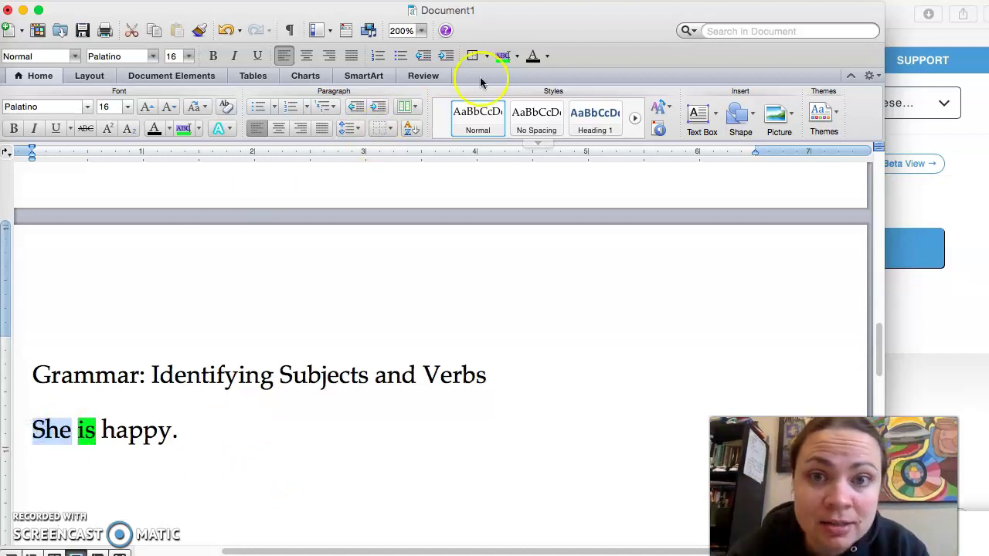
left_click(517, 55)
left_click(500, 97)
left_click(473, 376)
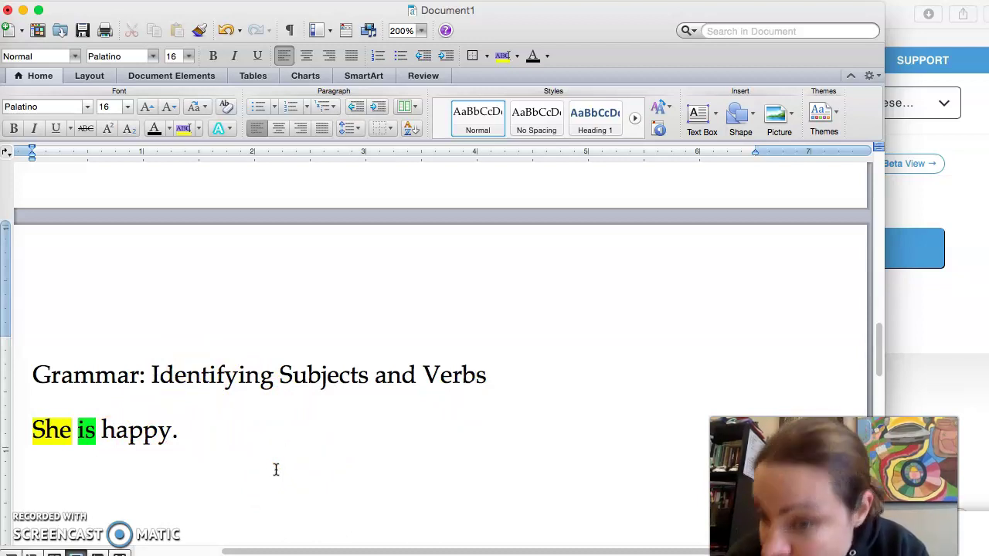
left_click(169, 448)
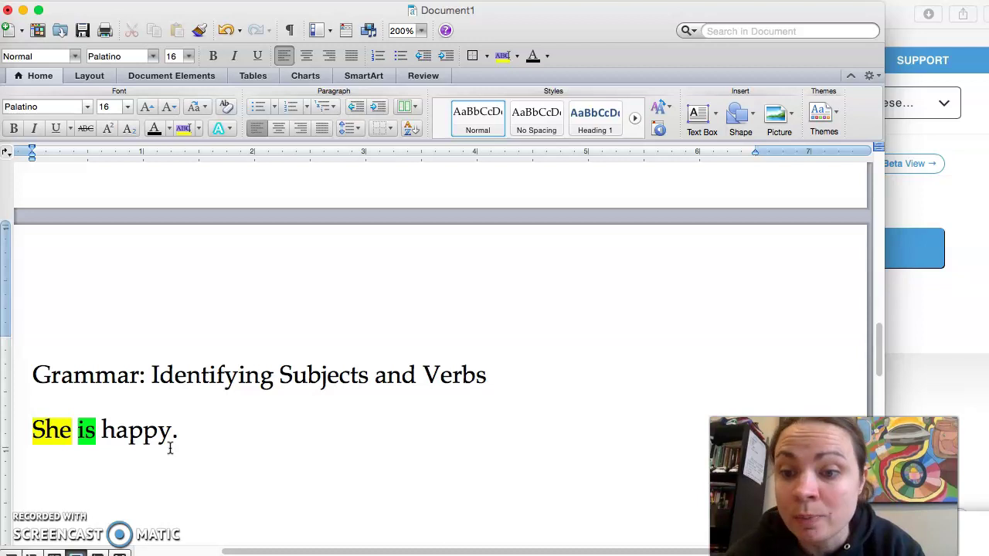
left_click(210, 441)
On a new line, type the example 'She walks to the store at midnight.'.
key("Return")
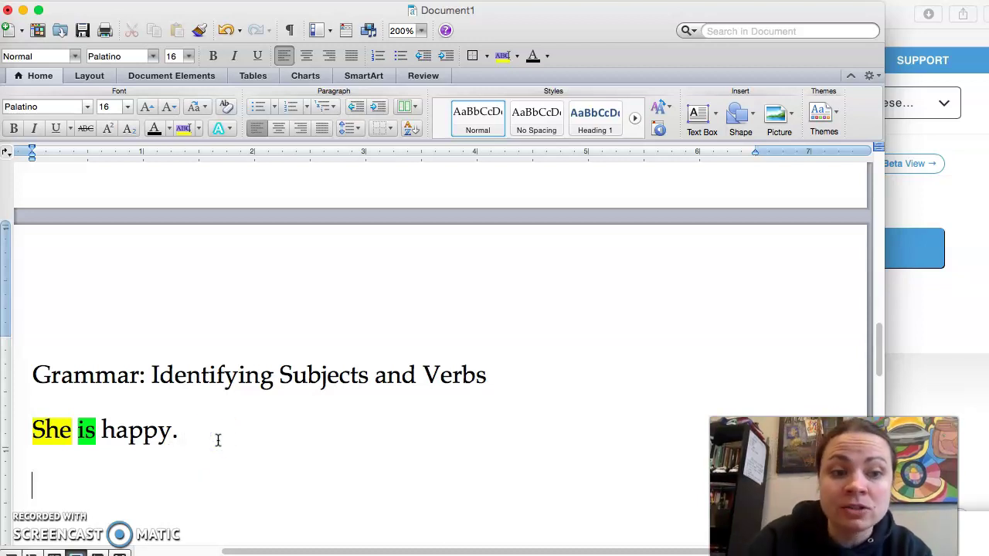
type("She ")
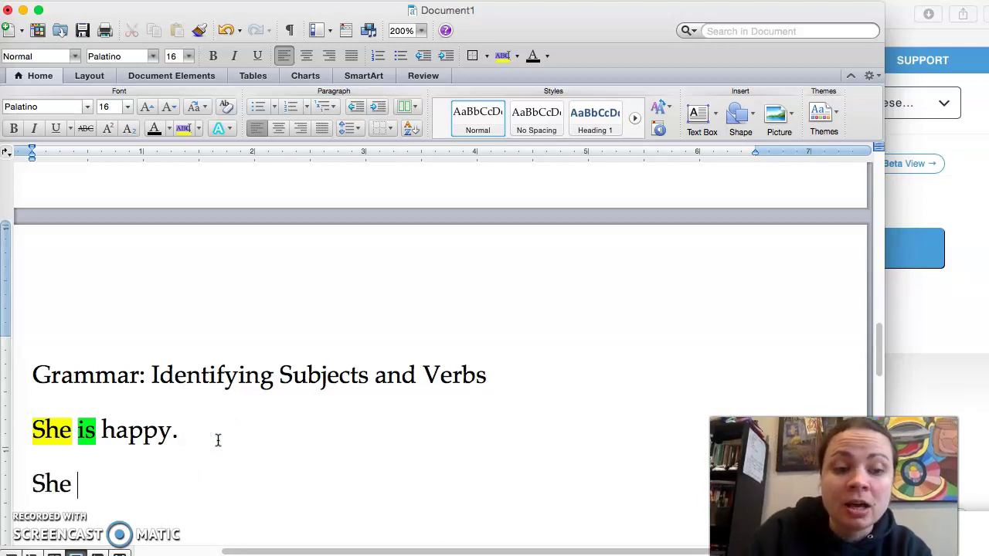
type("walks to the s")
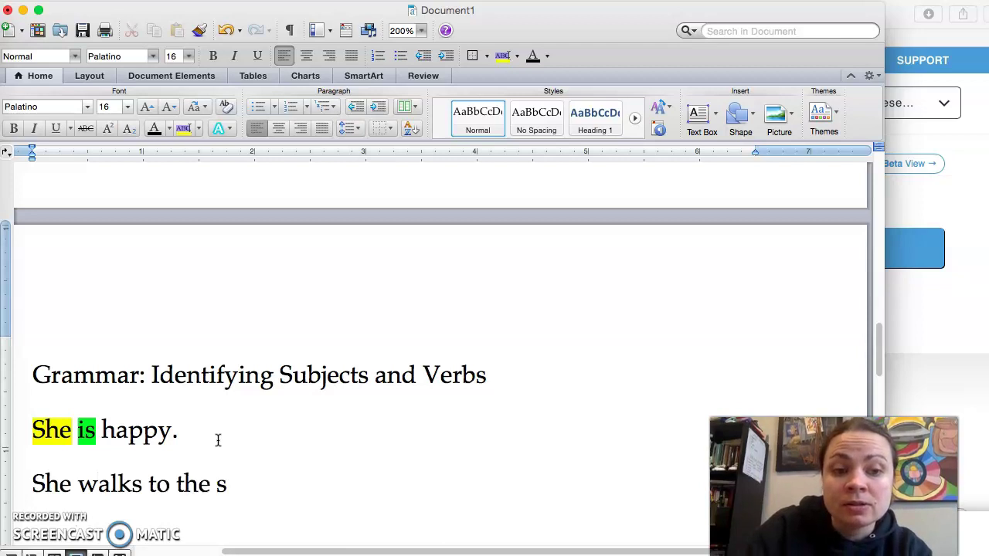
type("tory")
key("BackSpace")
type("e")
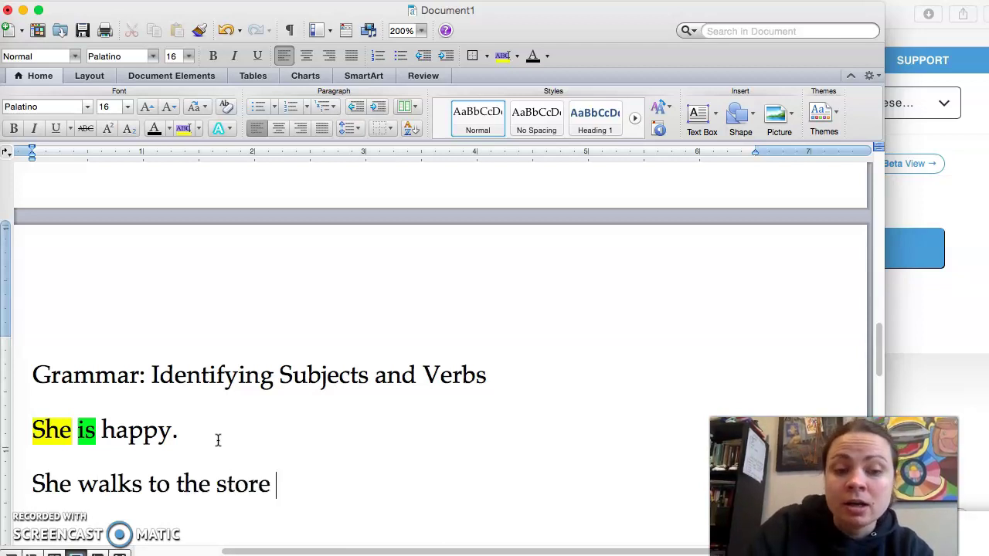
type(" at midnight.")
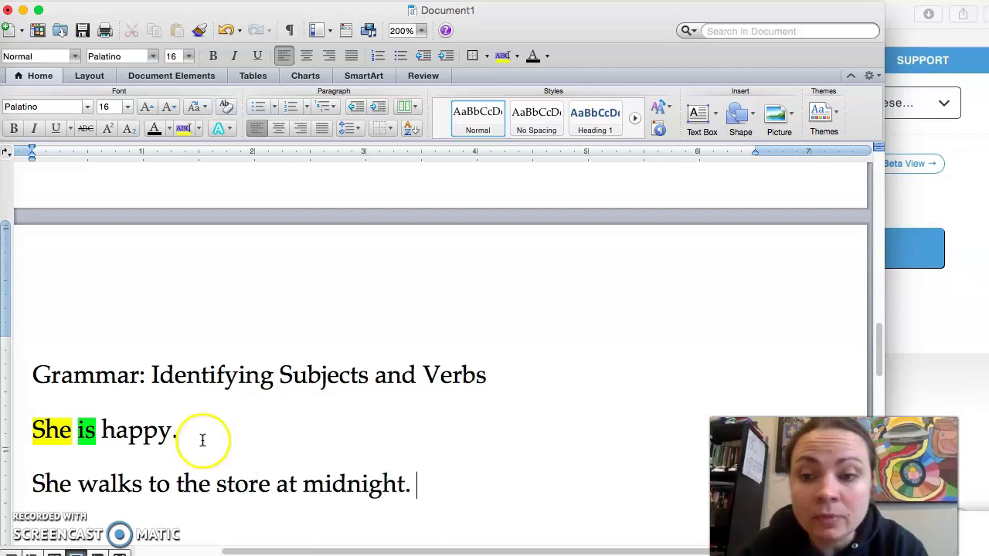
scroll(396, 419, "down", 1)
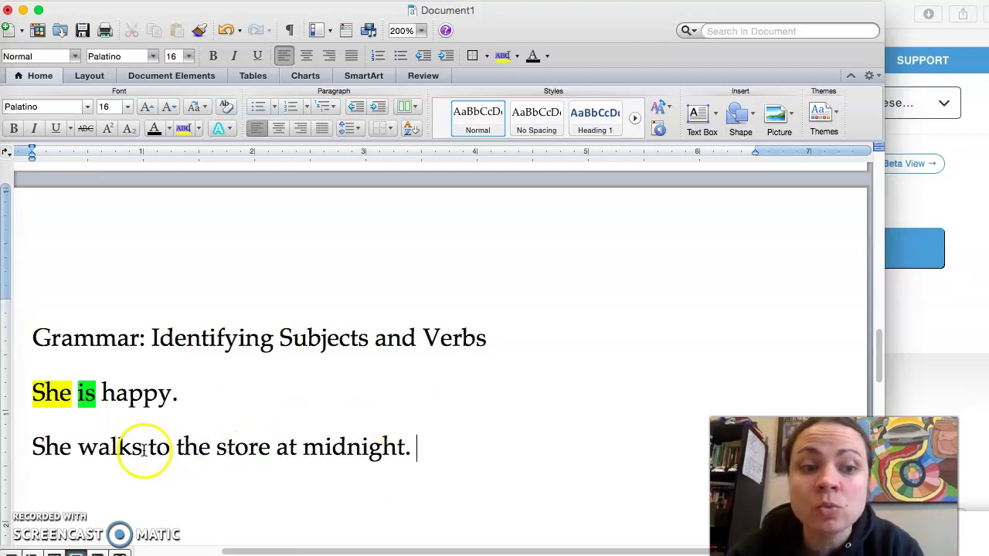
Highlight 'walks' green and 'She' yellow in the new sentence.
left_click_drag(143, 448, 80, 448)
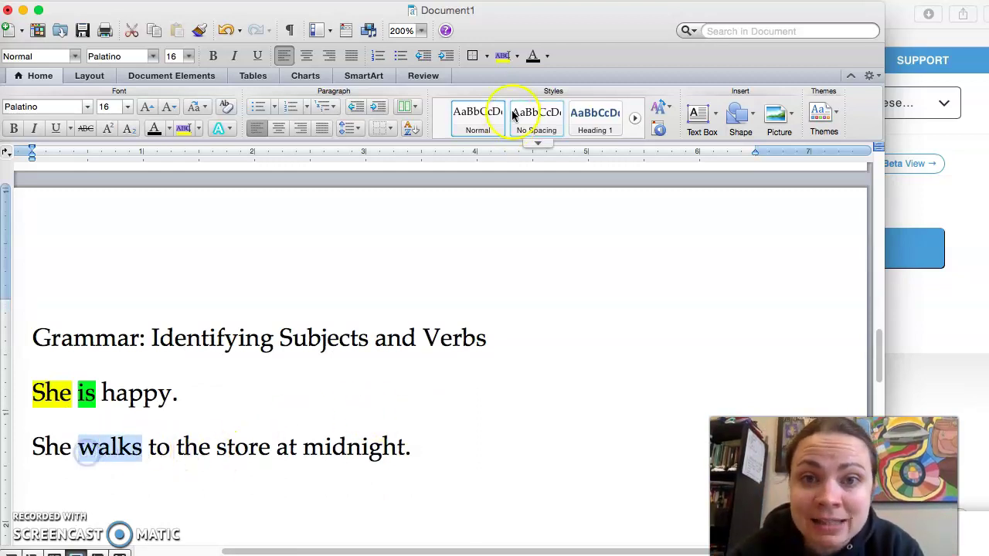
left_click(517, 57)
left_click(515, 101)
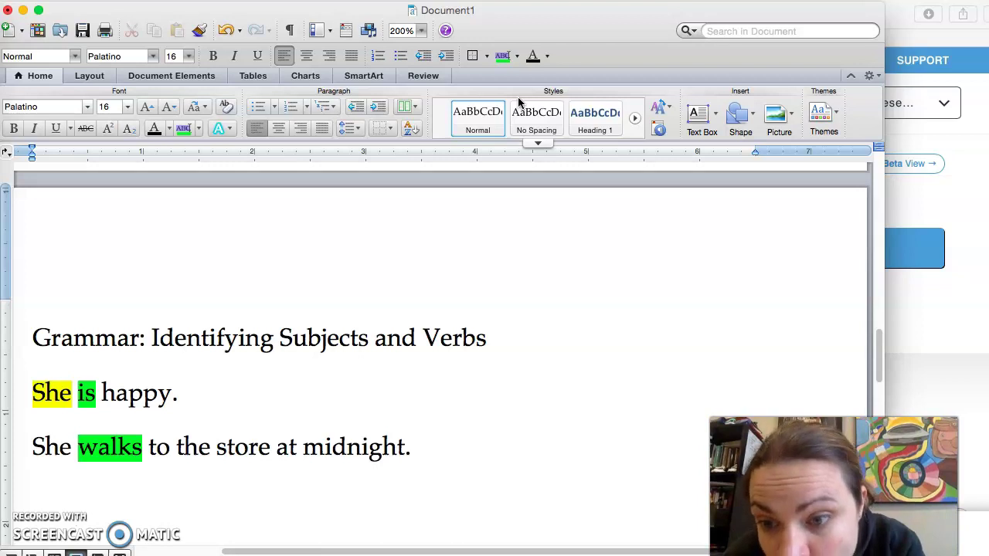
left_click_drag(72, 447, 32, 447)
left_click(516, 55)
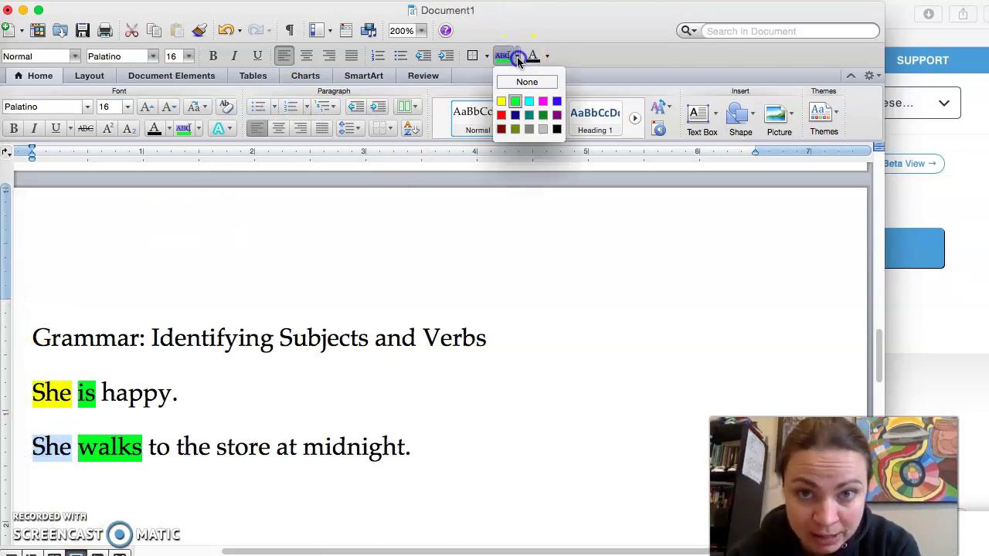
left_click(502, 101)
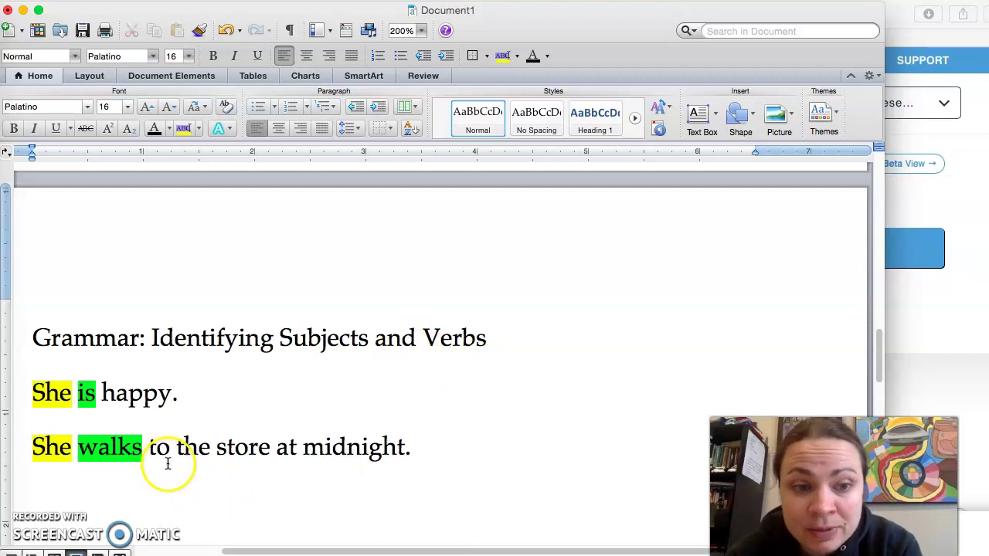
left_click(133, 447)
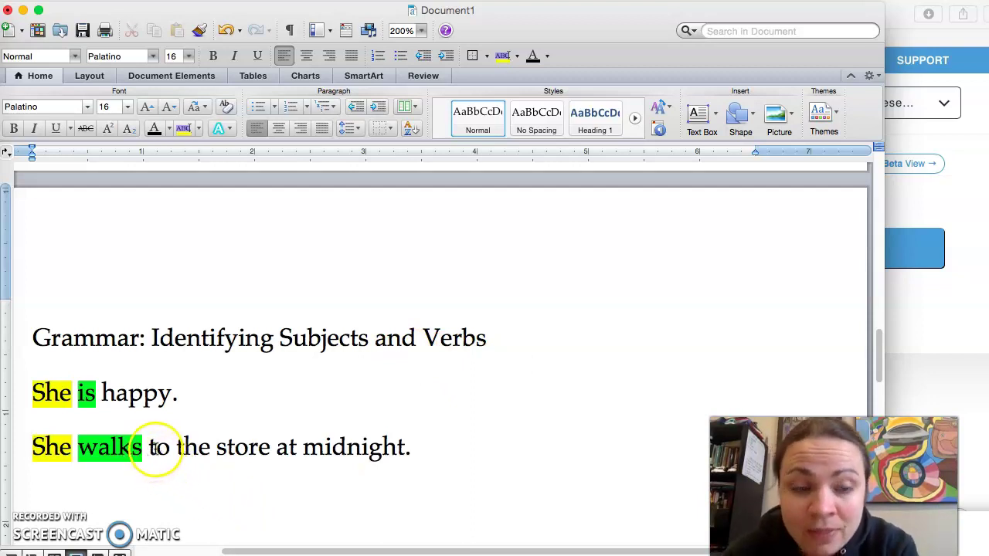